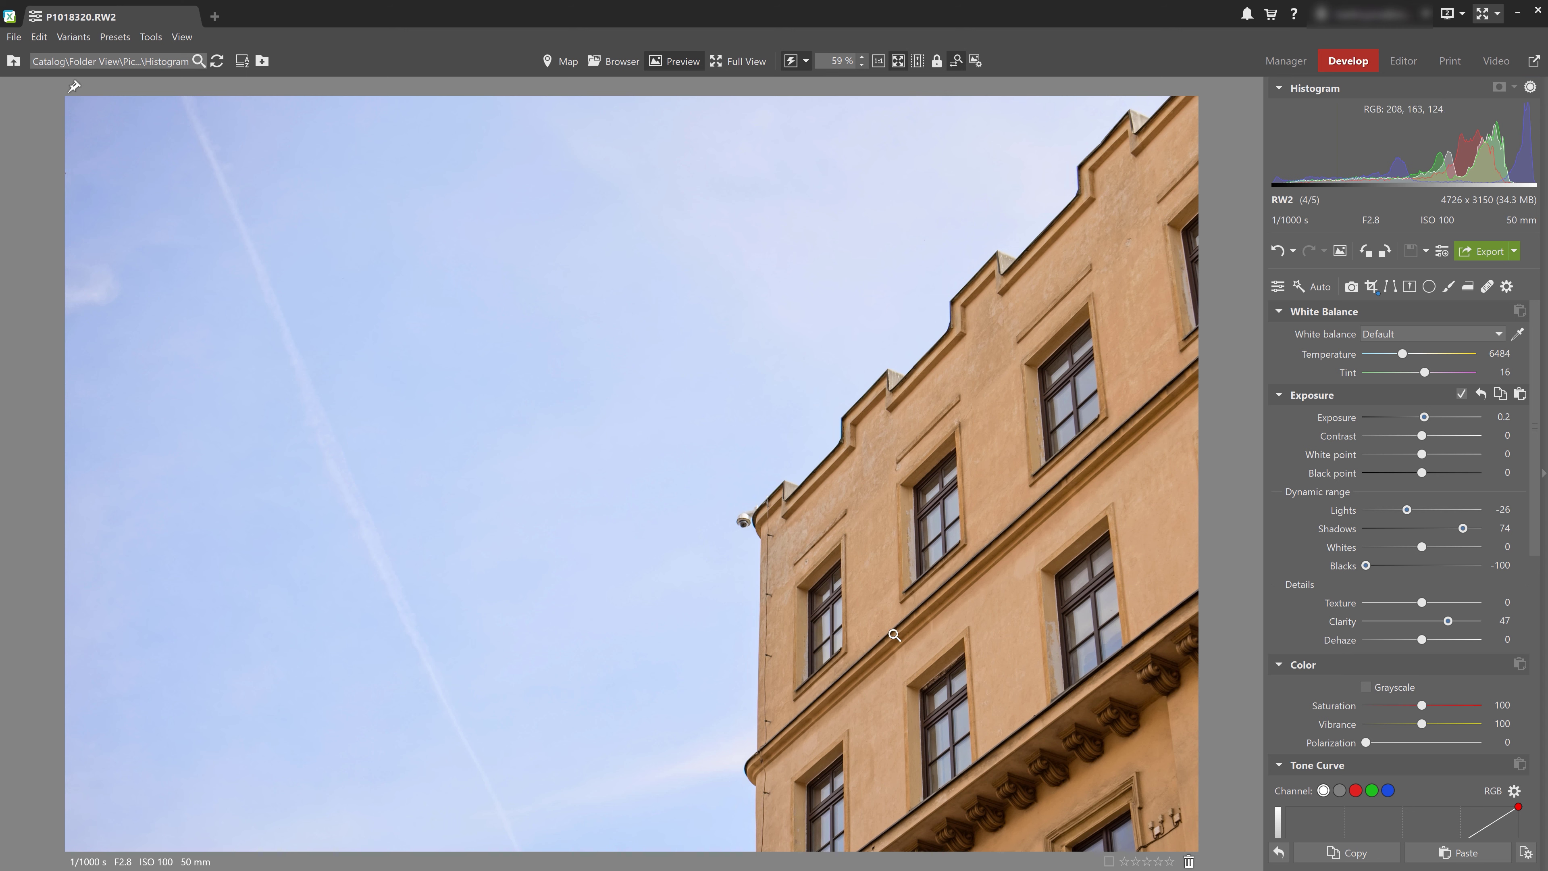
Show the filmstrip of the folder's photos below the image with Ctrl+Shift+F.
key(ctrl+shift+f)
Open the Ford car photo 3.CR2, then switch to the cathedral street photo 2.RW2.
click(102, 808)
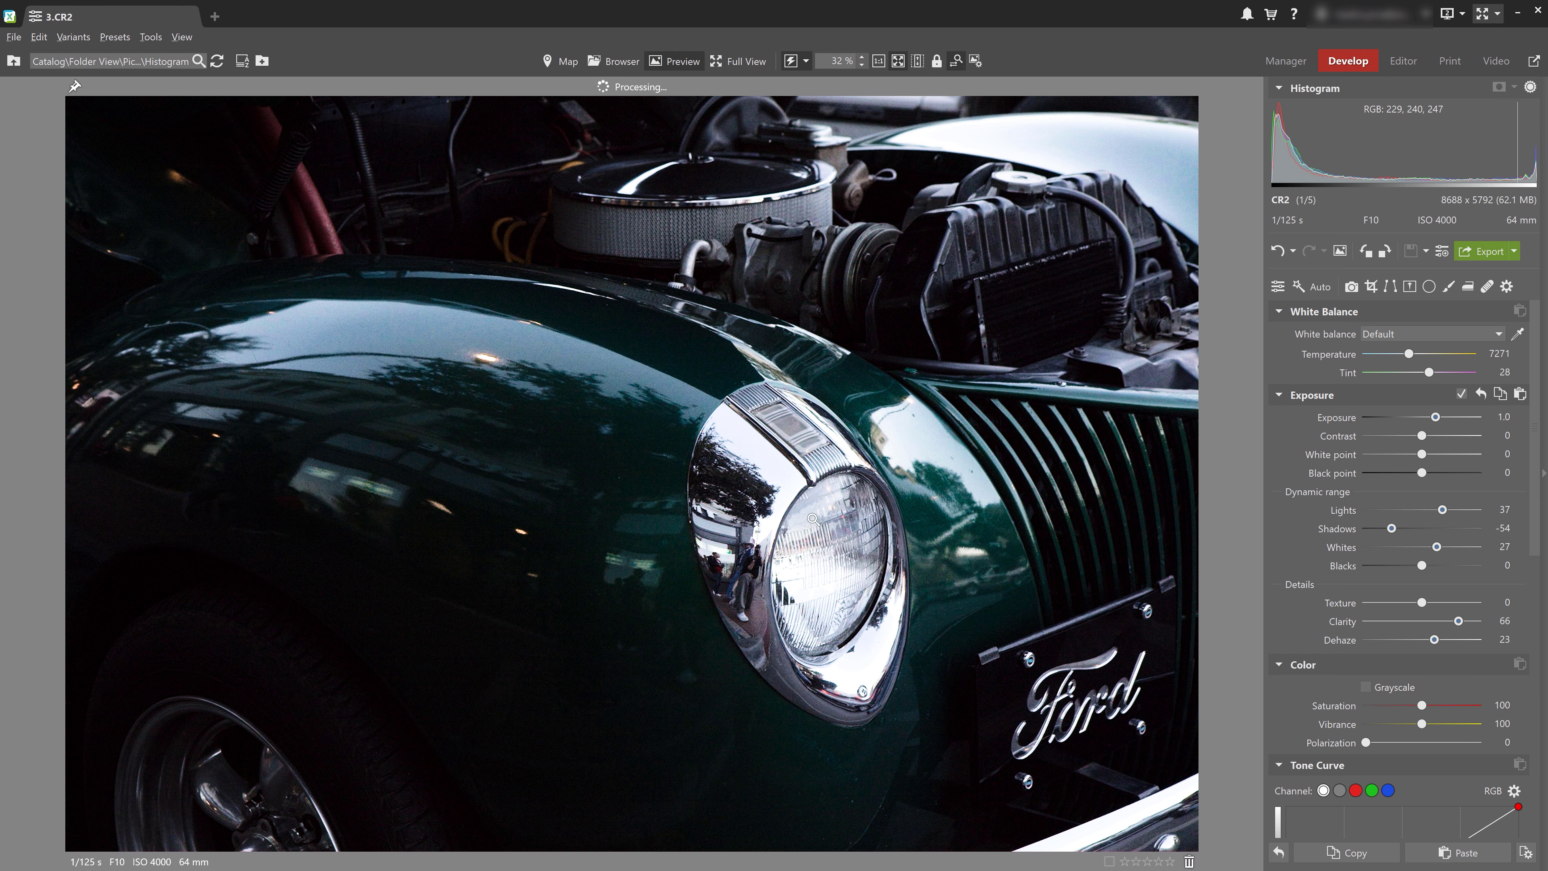
mouse_move(583, 858)
click(363, 795)
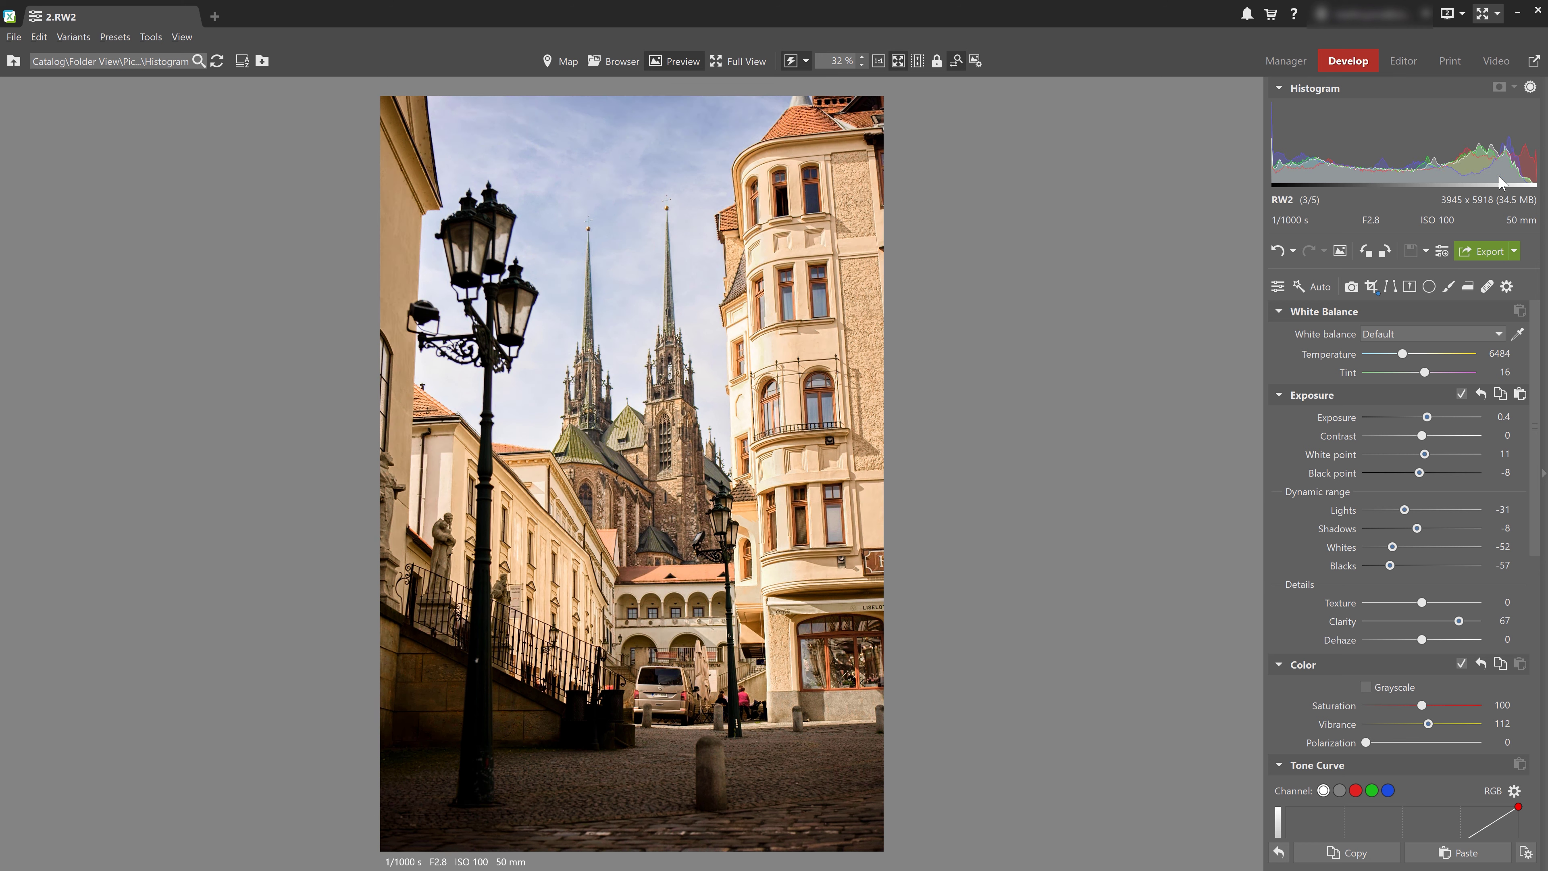
Try raising Exposure to 2.8 and undo it, then set Contrast to 60.
drag(1427, 418, 1460, 418)
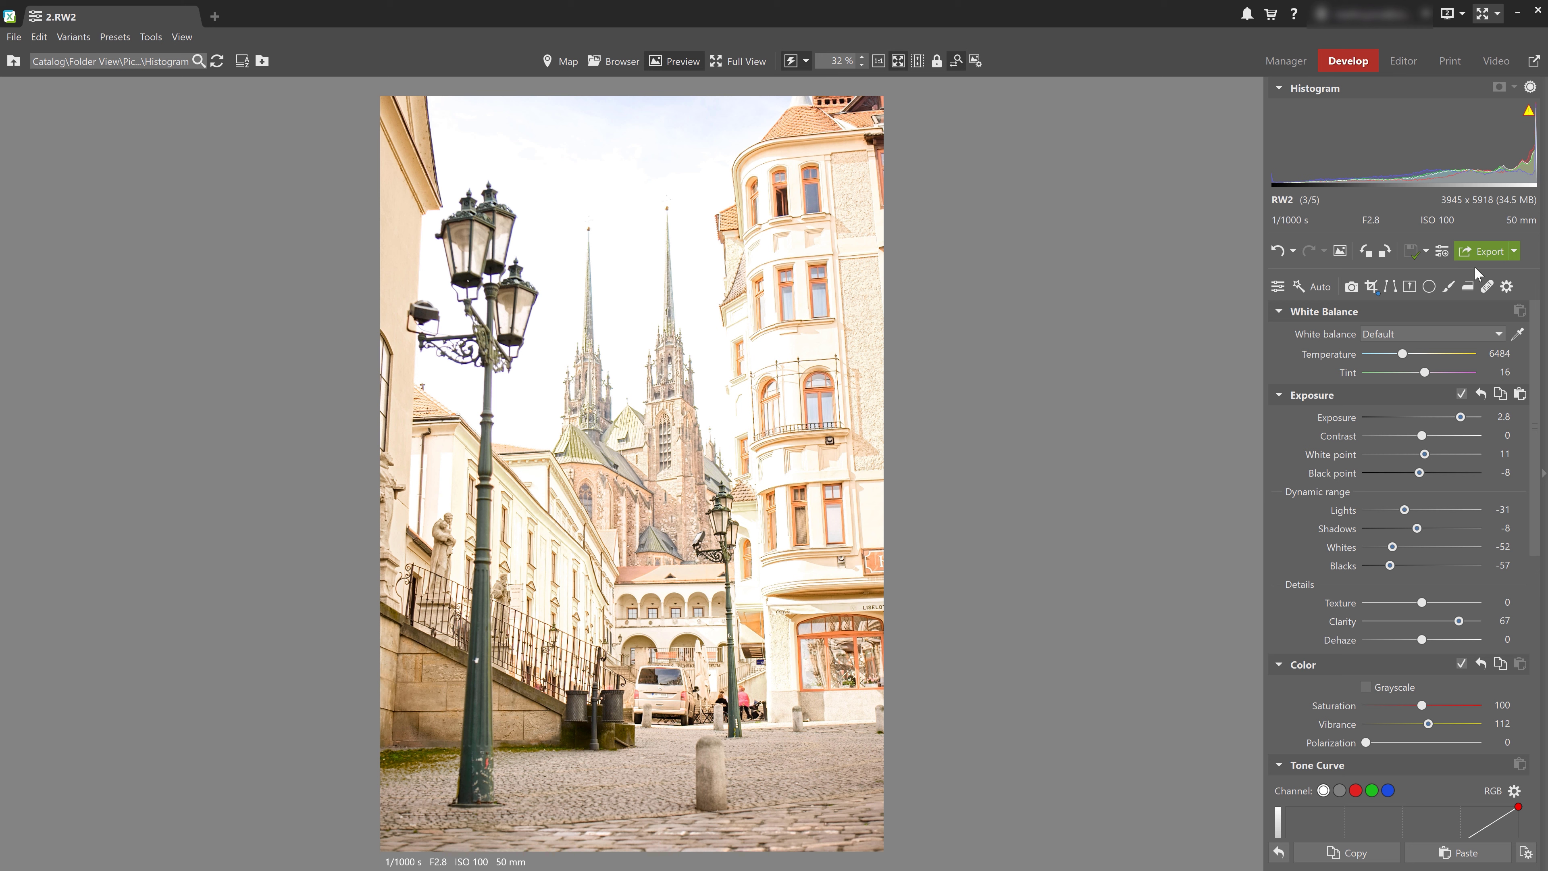
key(ctrl)
key(ctrl+z)
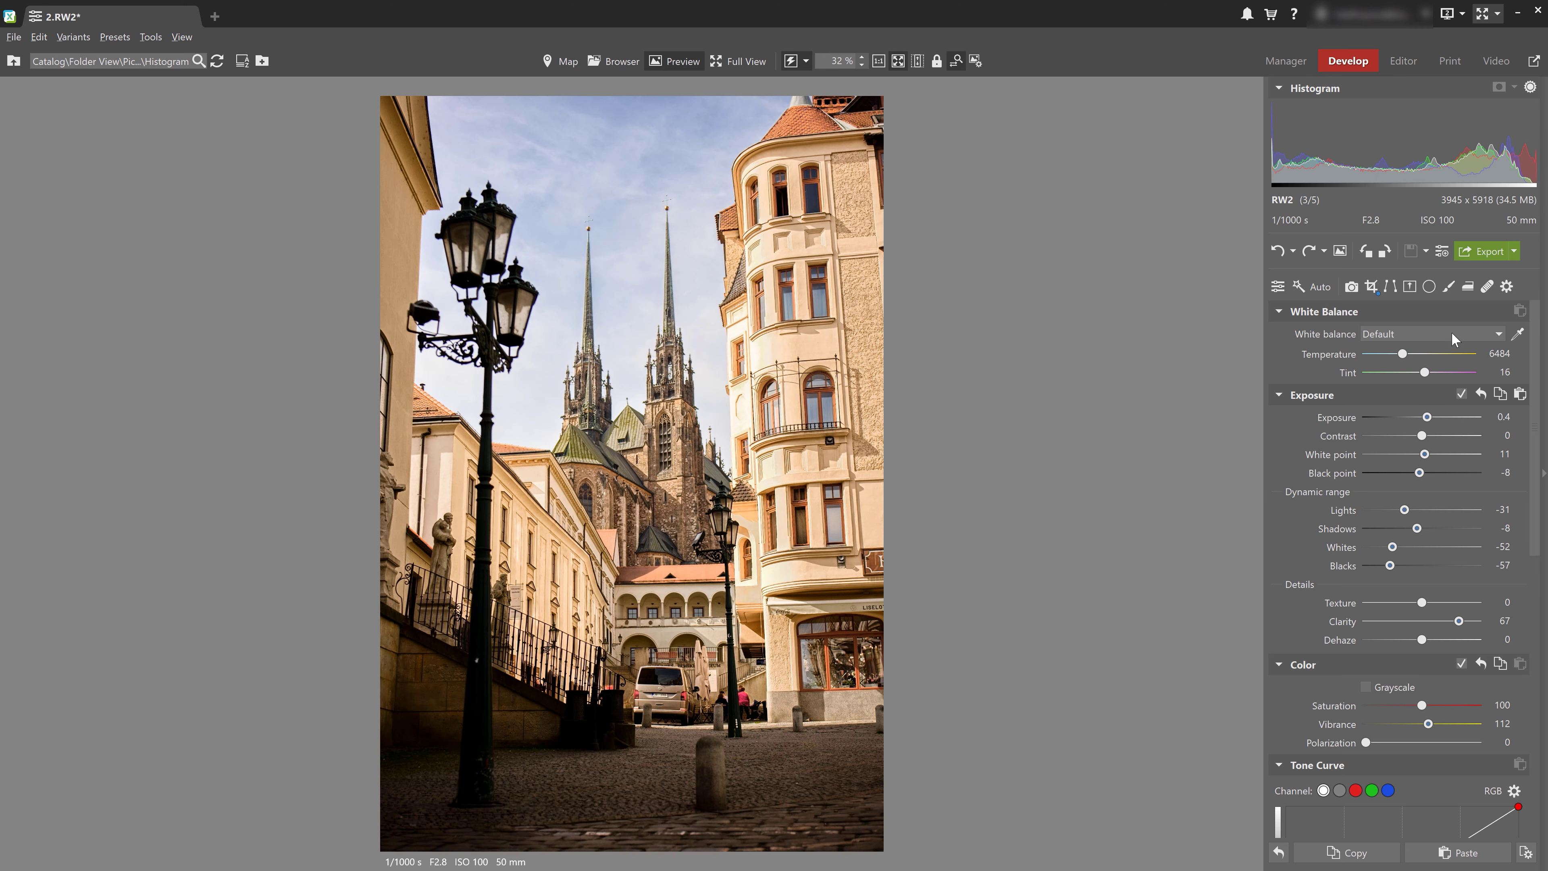
drag(1422, 436, 1456, 450)
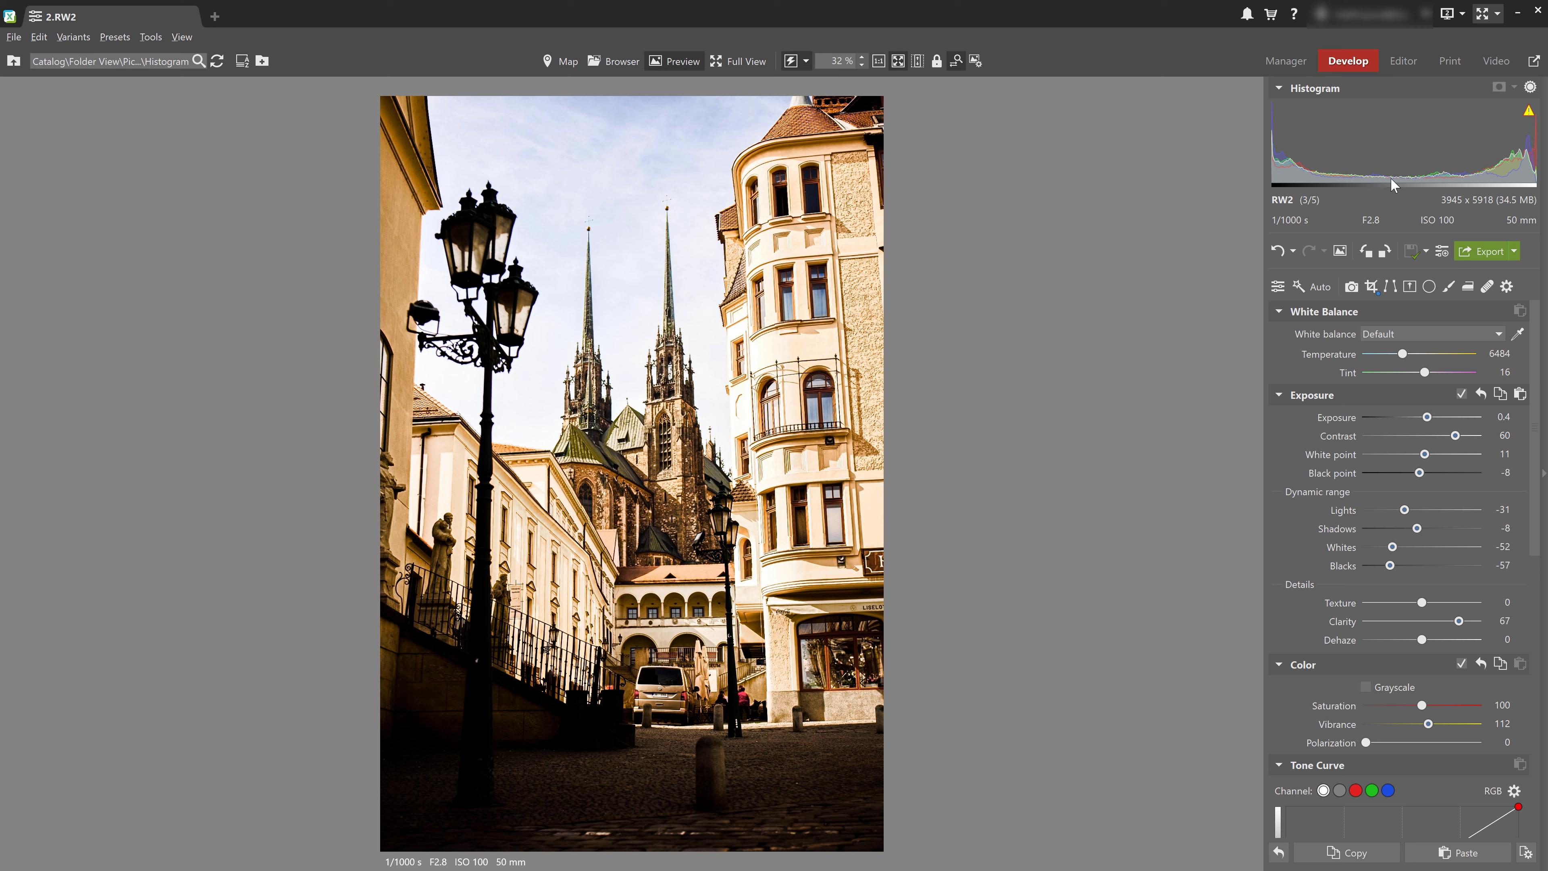
Undo Contrast to 0, then test the Black point, Lights and Shadows (-90) sliders and undo each.
key(ctrl+z)
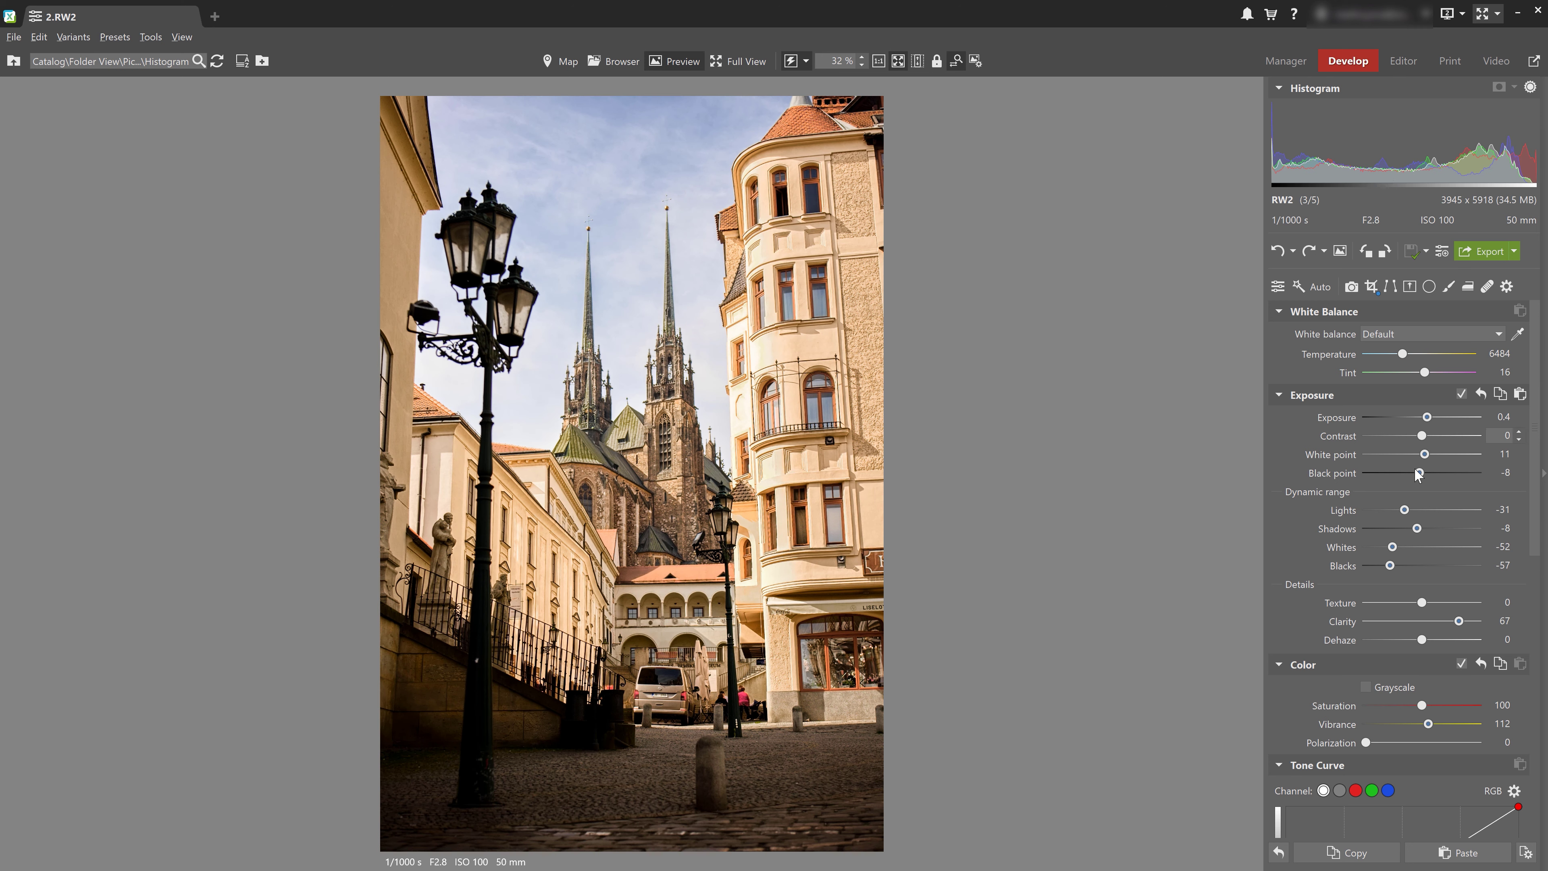
drag(1418, 475, 1460, 480)
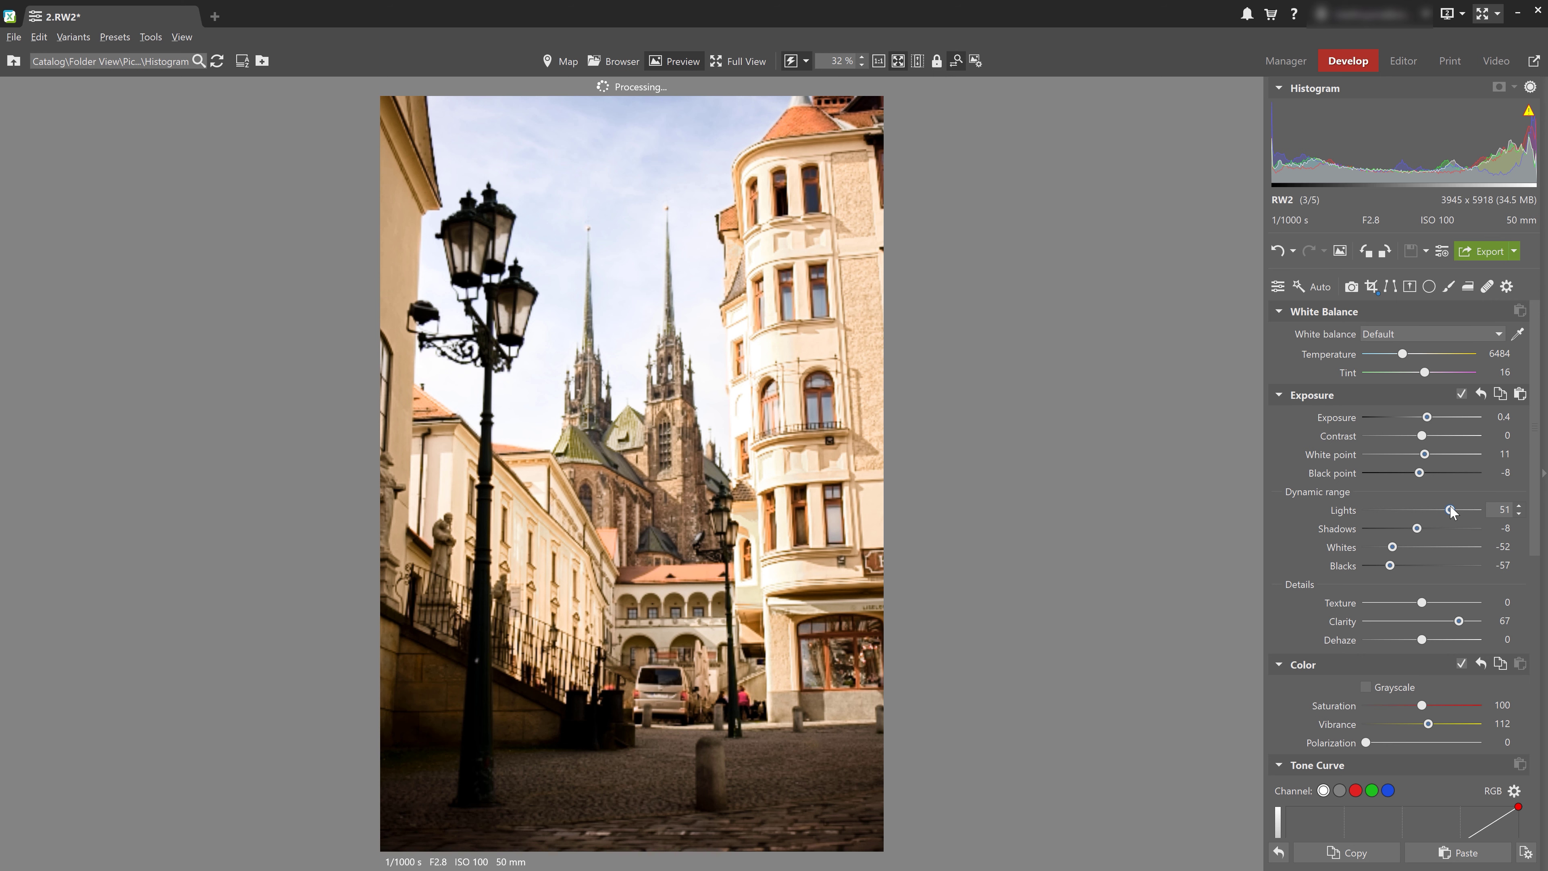
drag(1451, 511, 1393, 503)
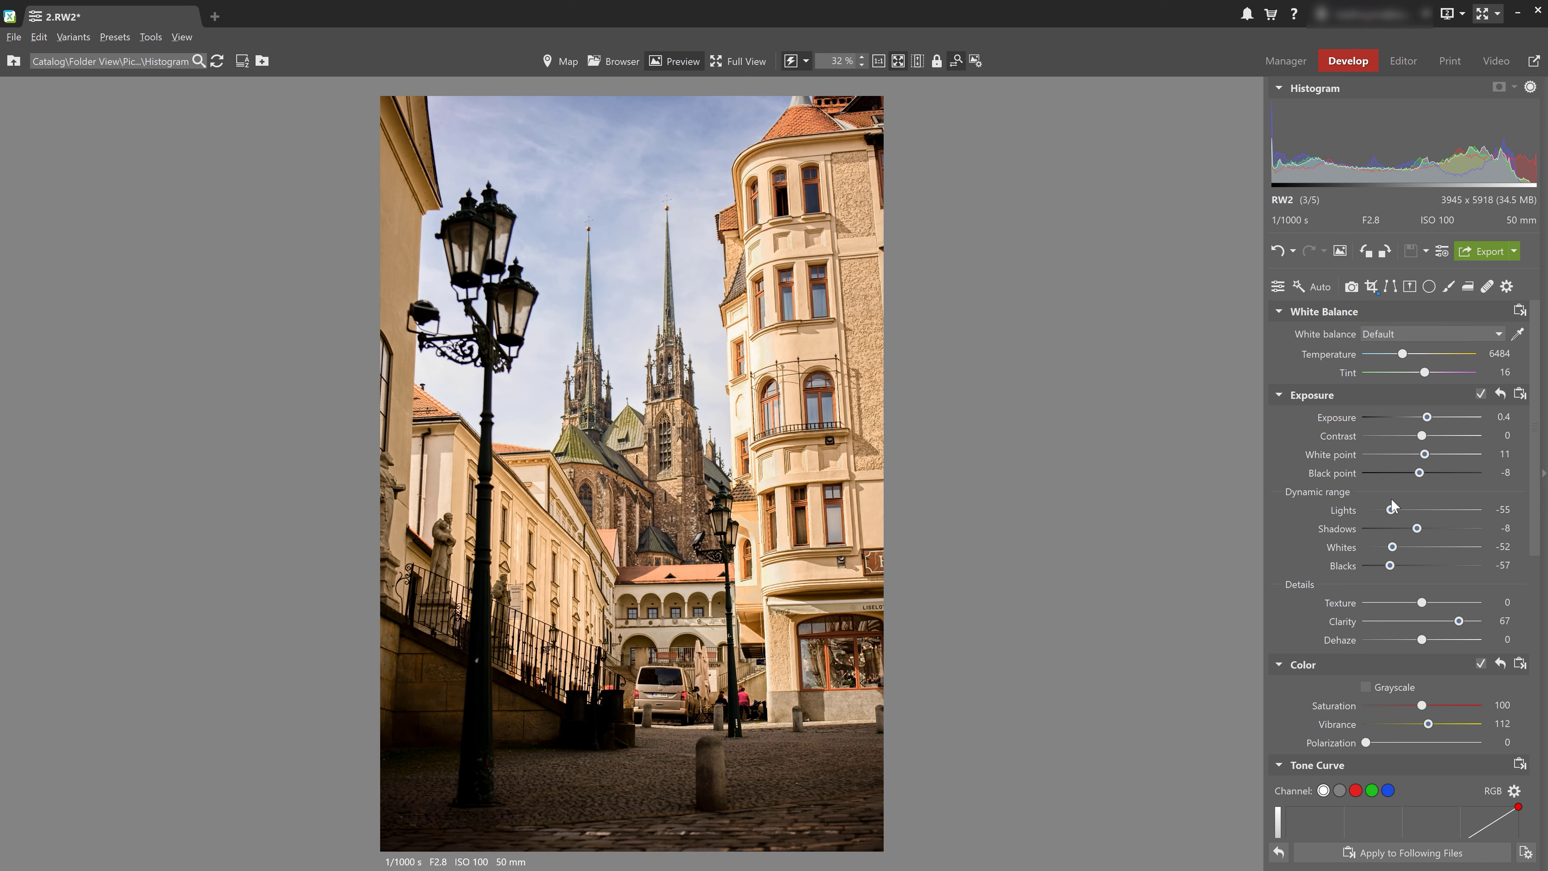
key(ctrl+z)
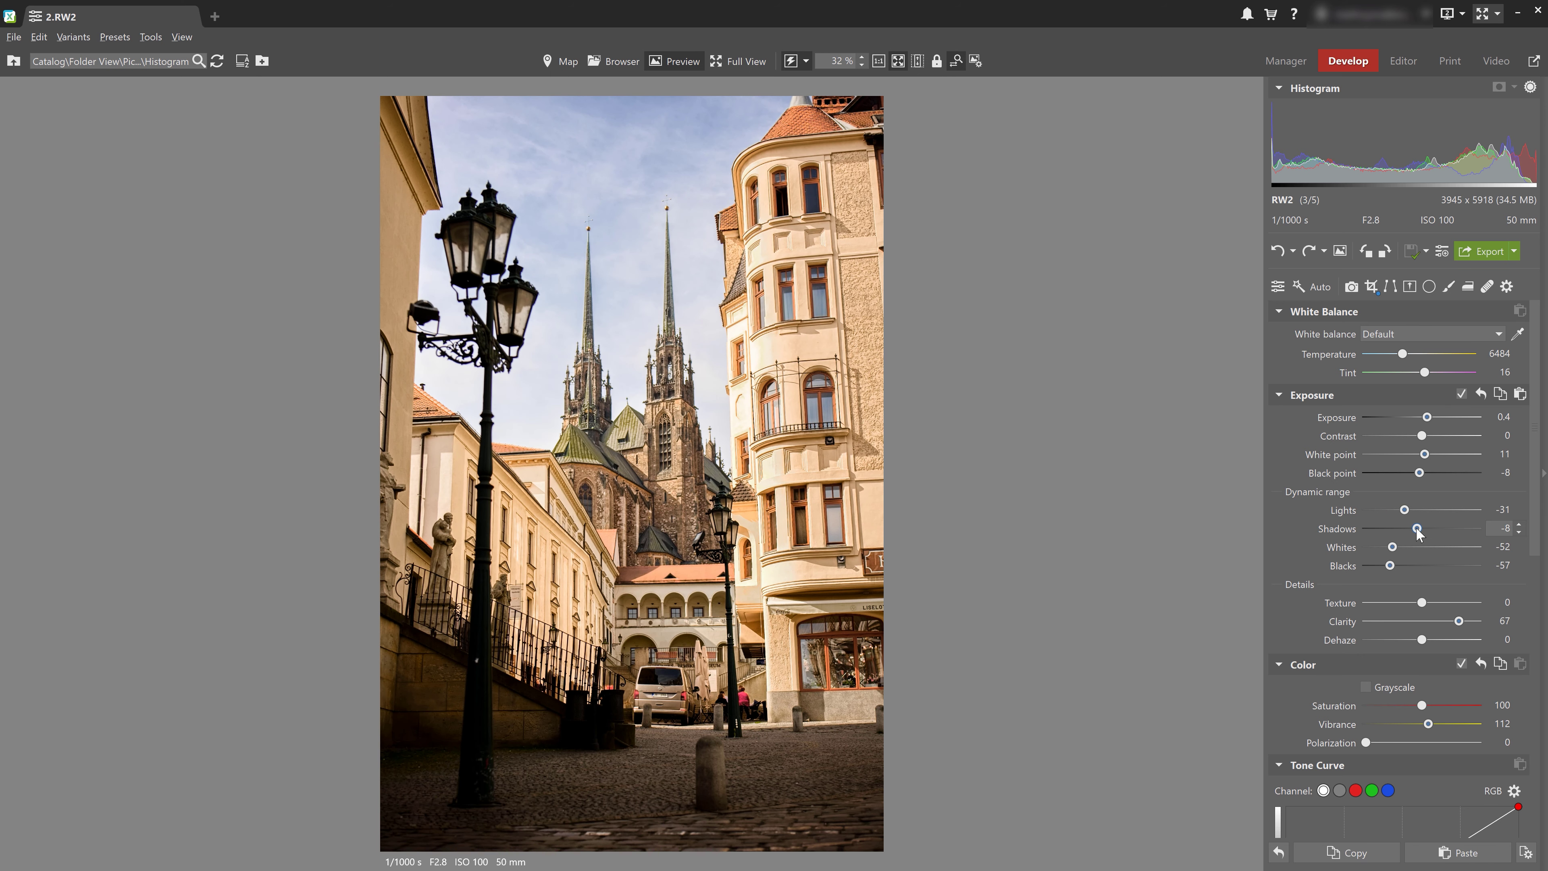
drag(1418, 529, 1373, 528)
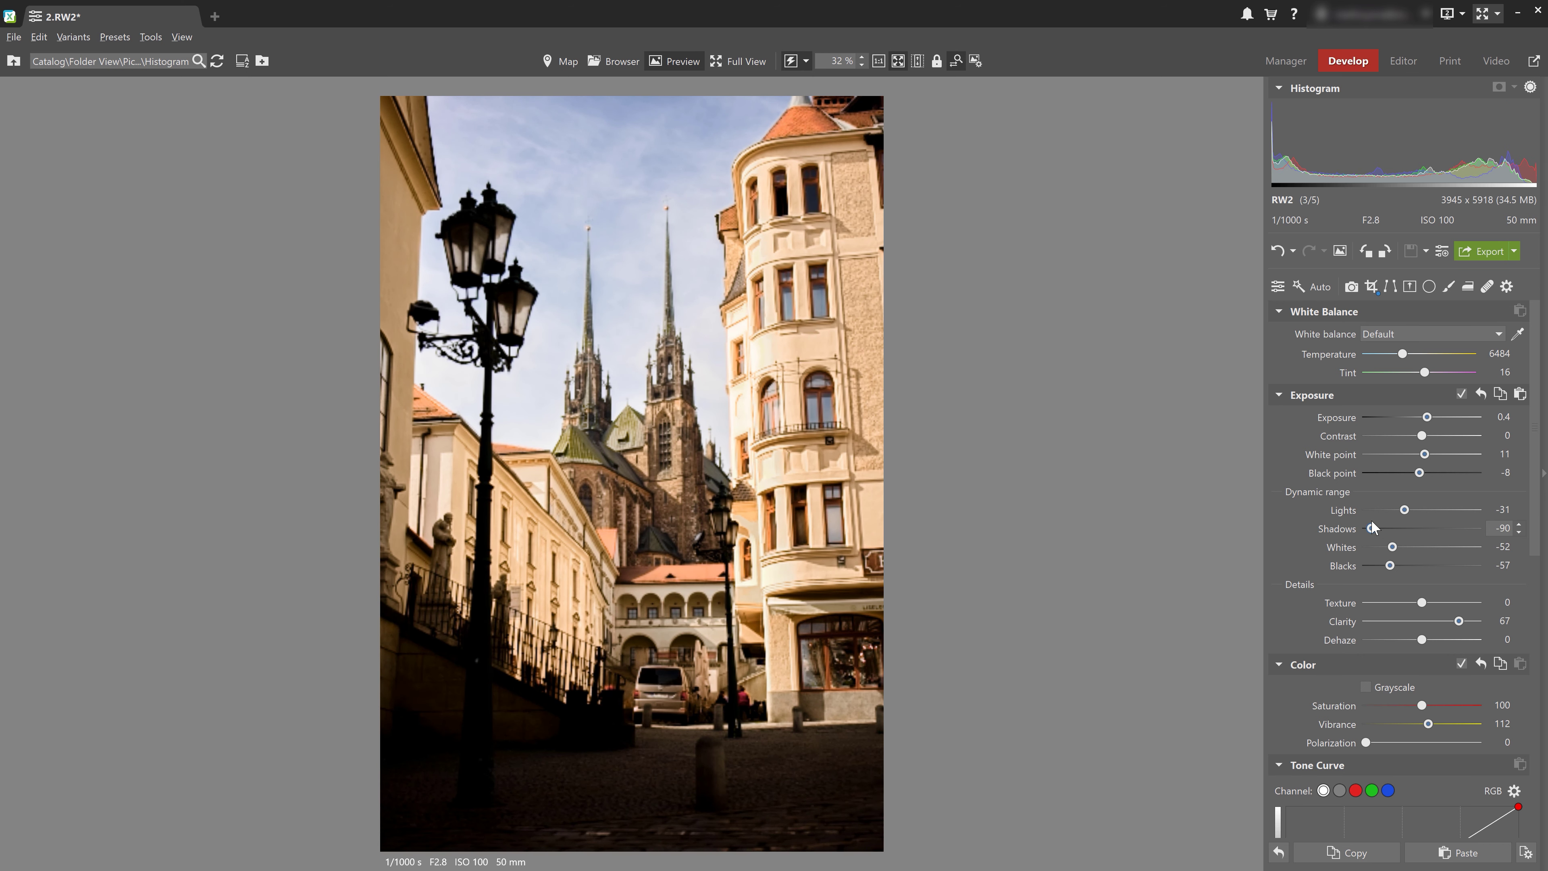
key(ctrl+z)
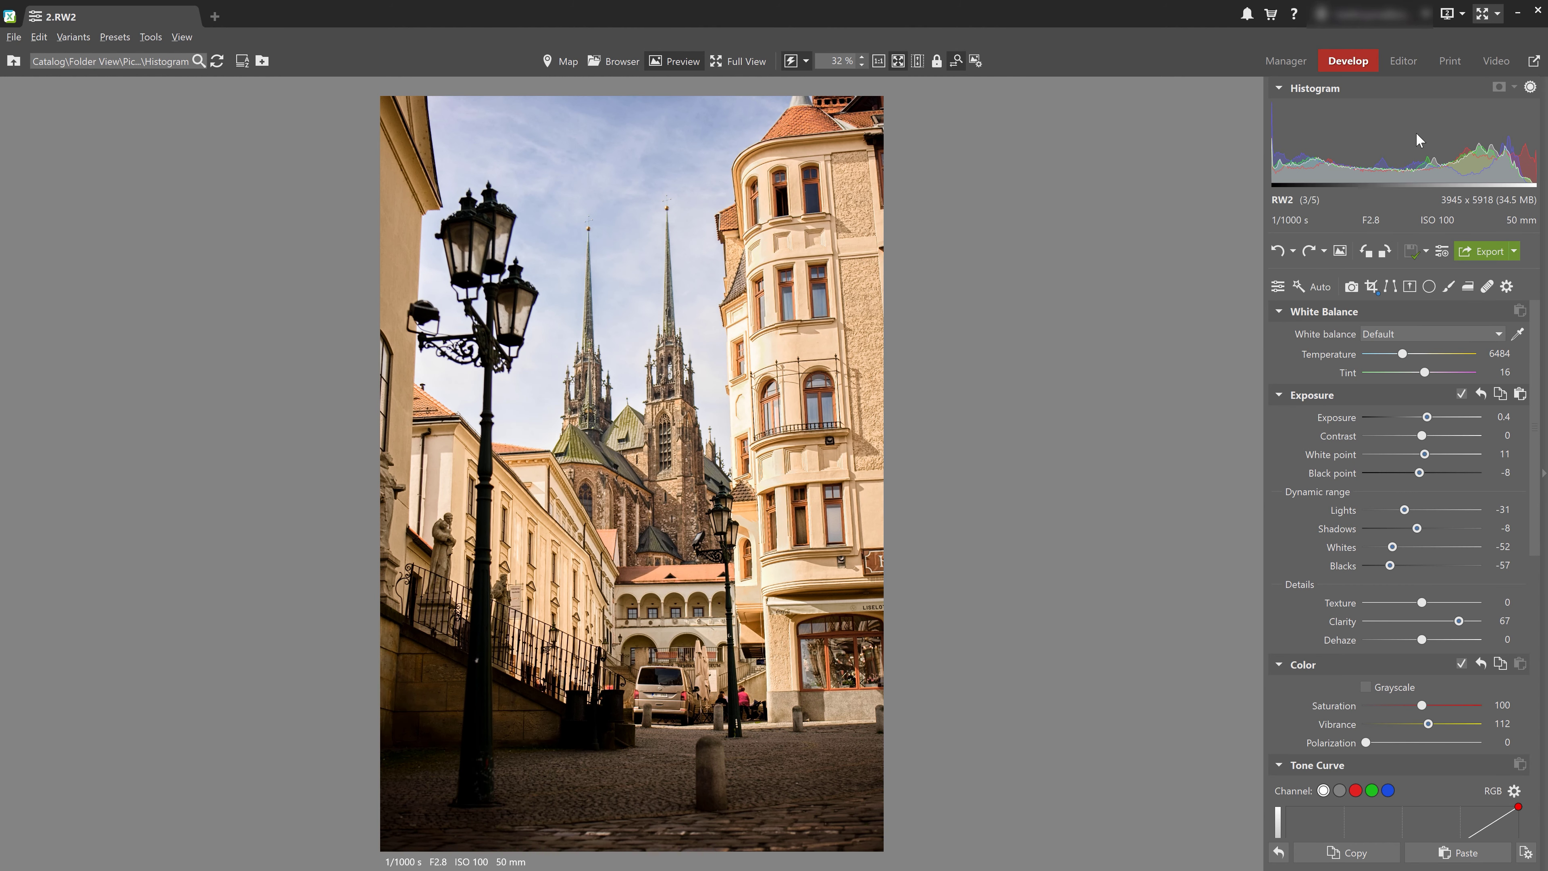
Switch the histogram to Double Size, then back to normal size.
right_click(1416, 133)
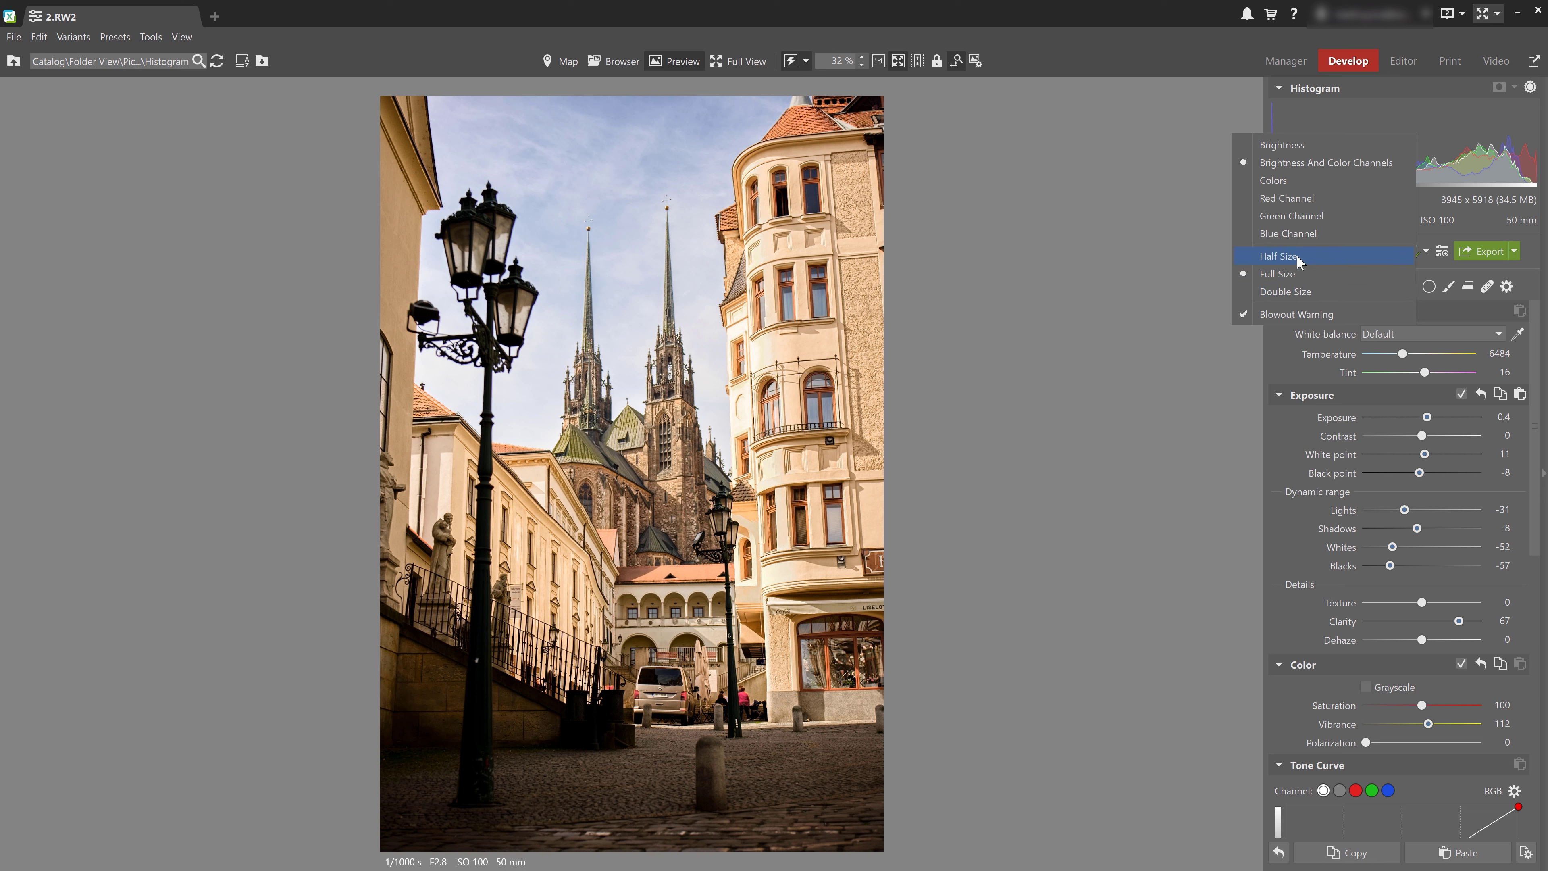
click(1303, 297)
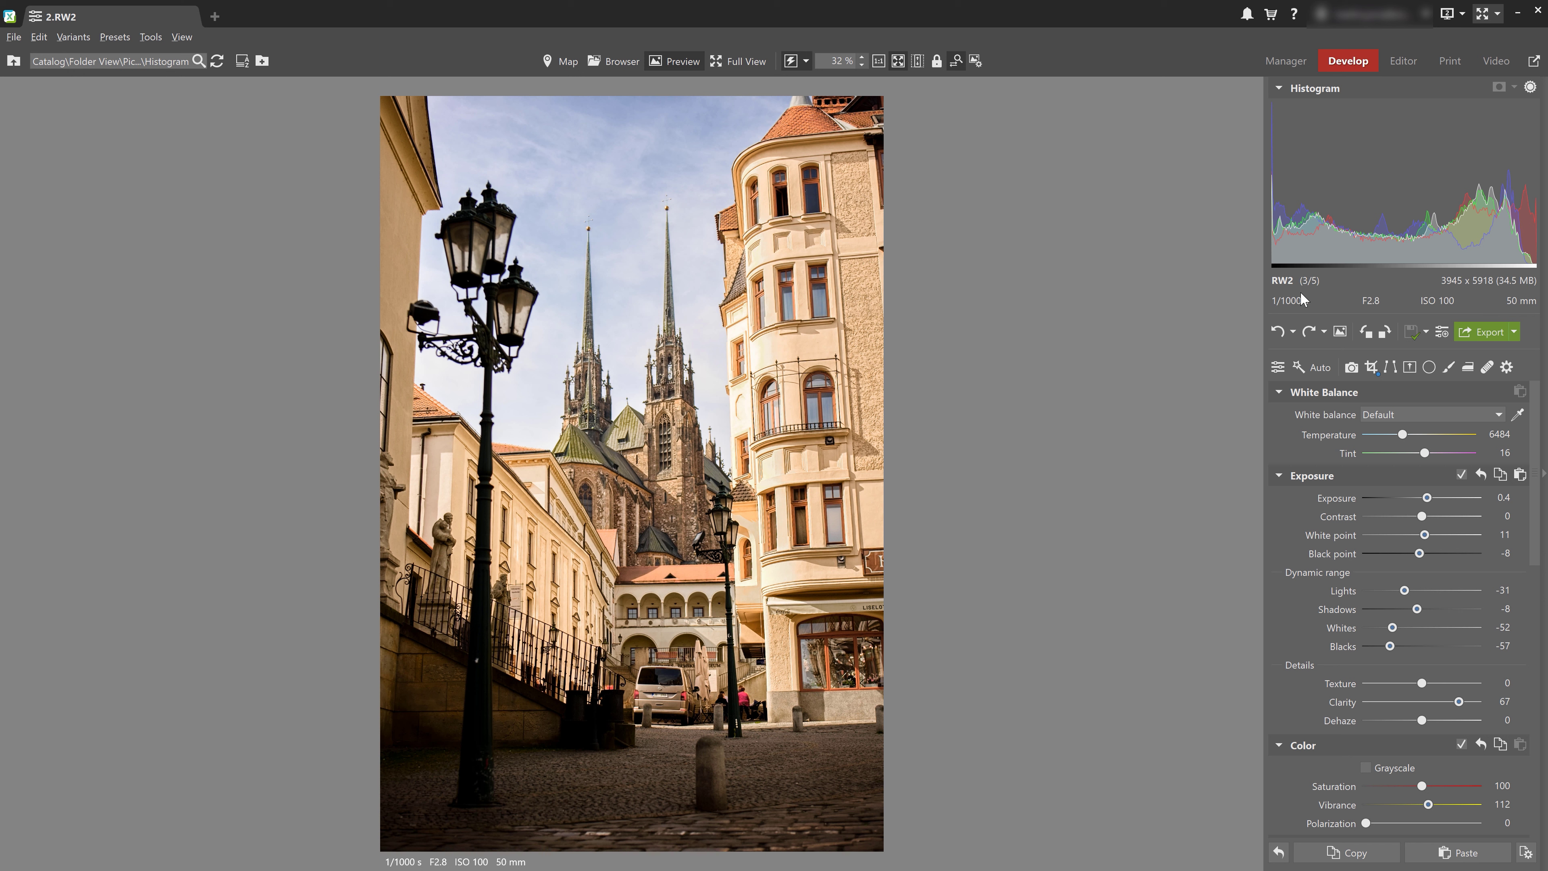
right_click(1340, 222)
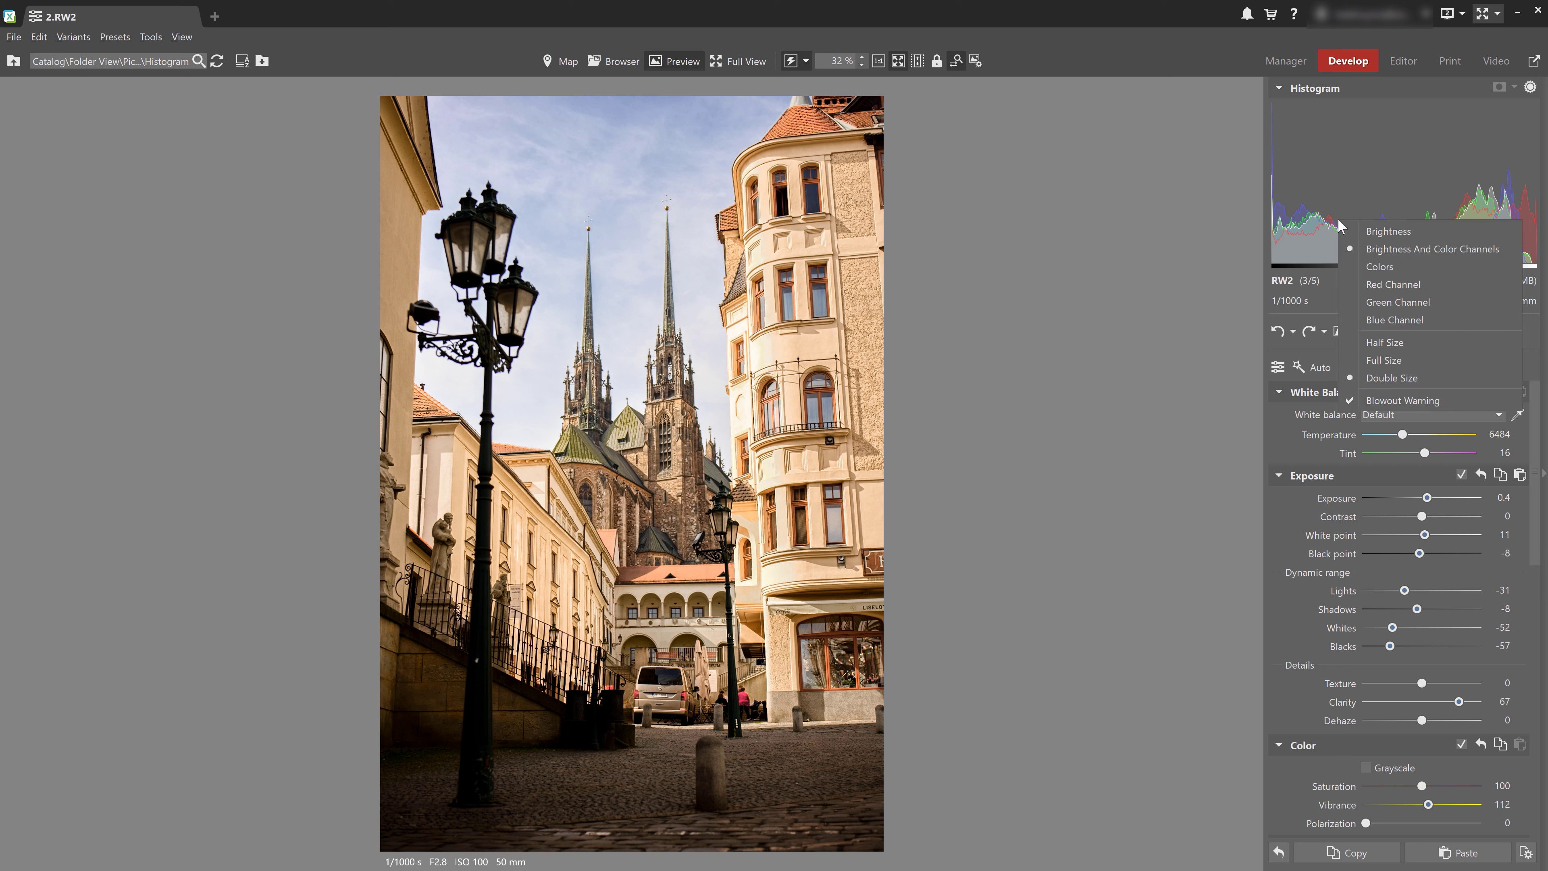
click(1375, 361)
right_click(1370, 143)
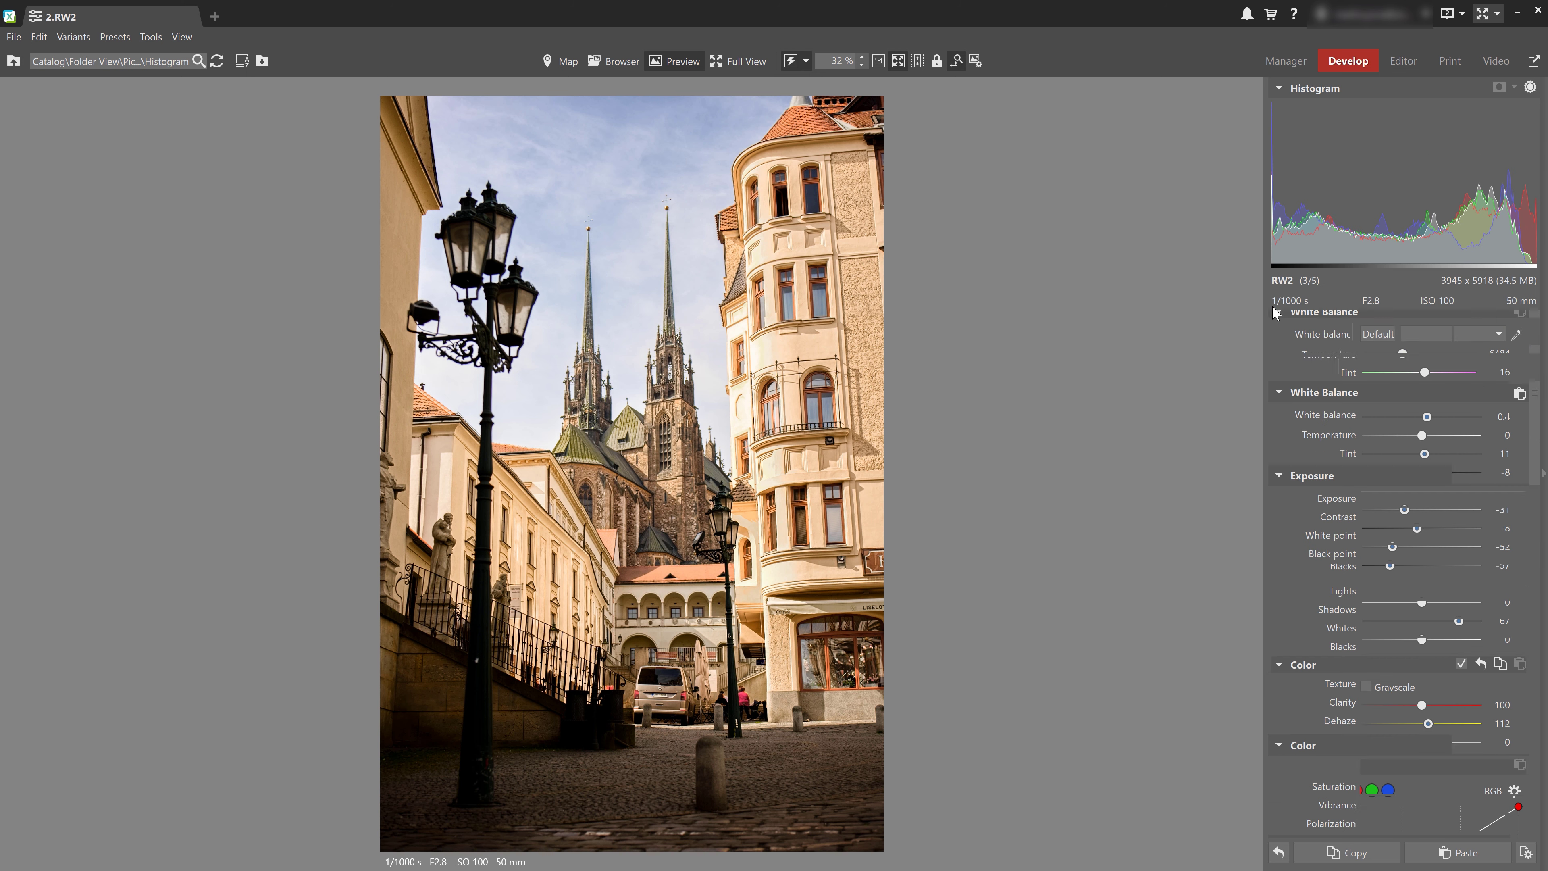
Turn the histogram's Blowout Warning off, then turn it back on.
right_click(1390, 177)
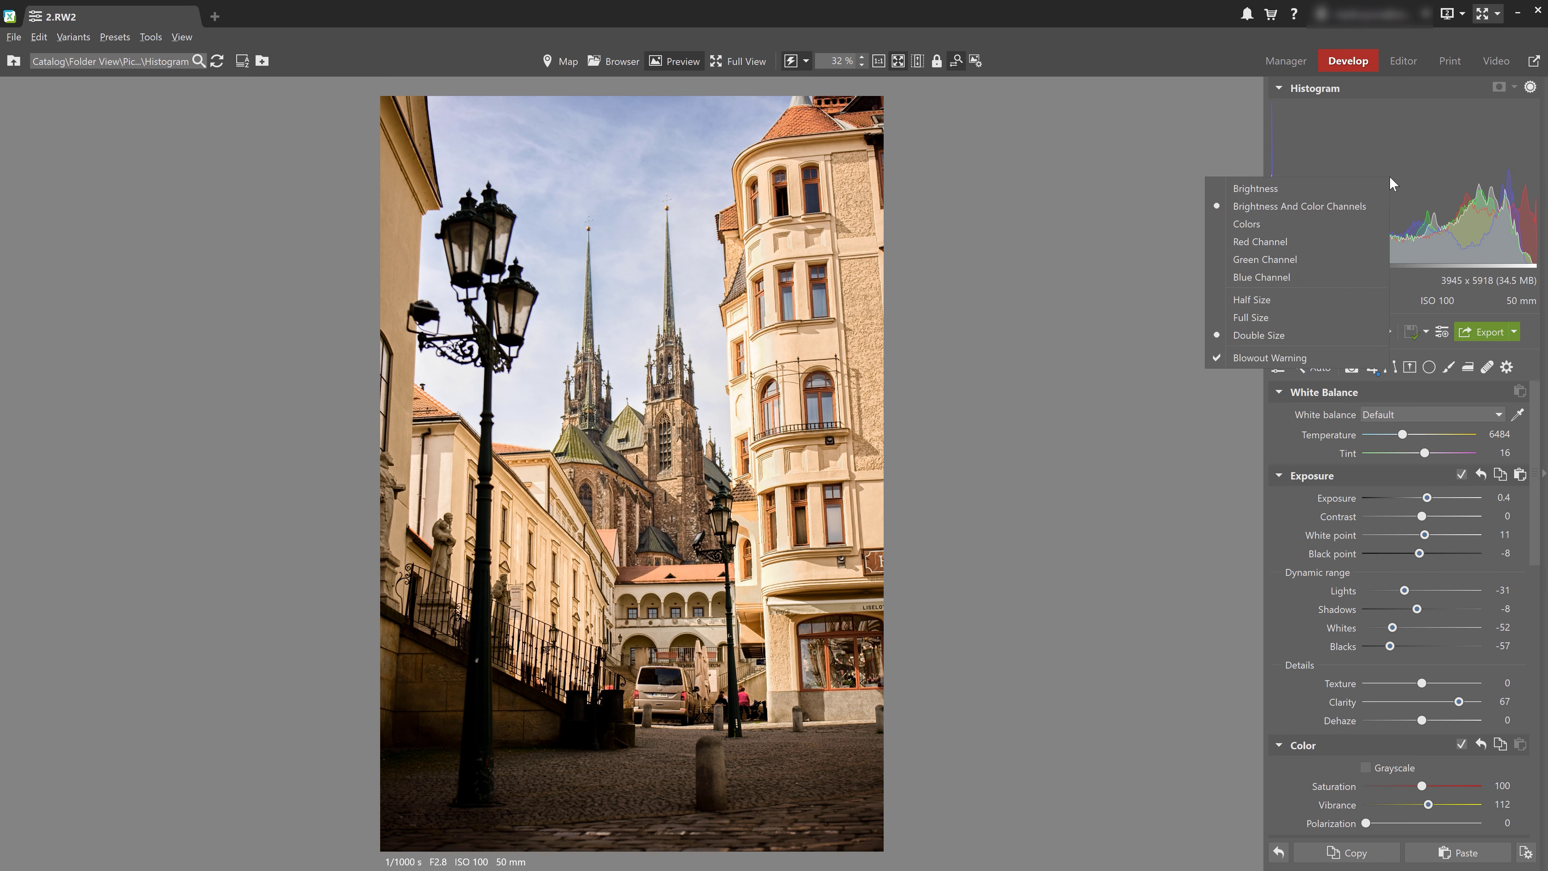
click(1283, 355)
right_click(1354, 194)
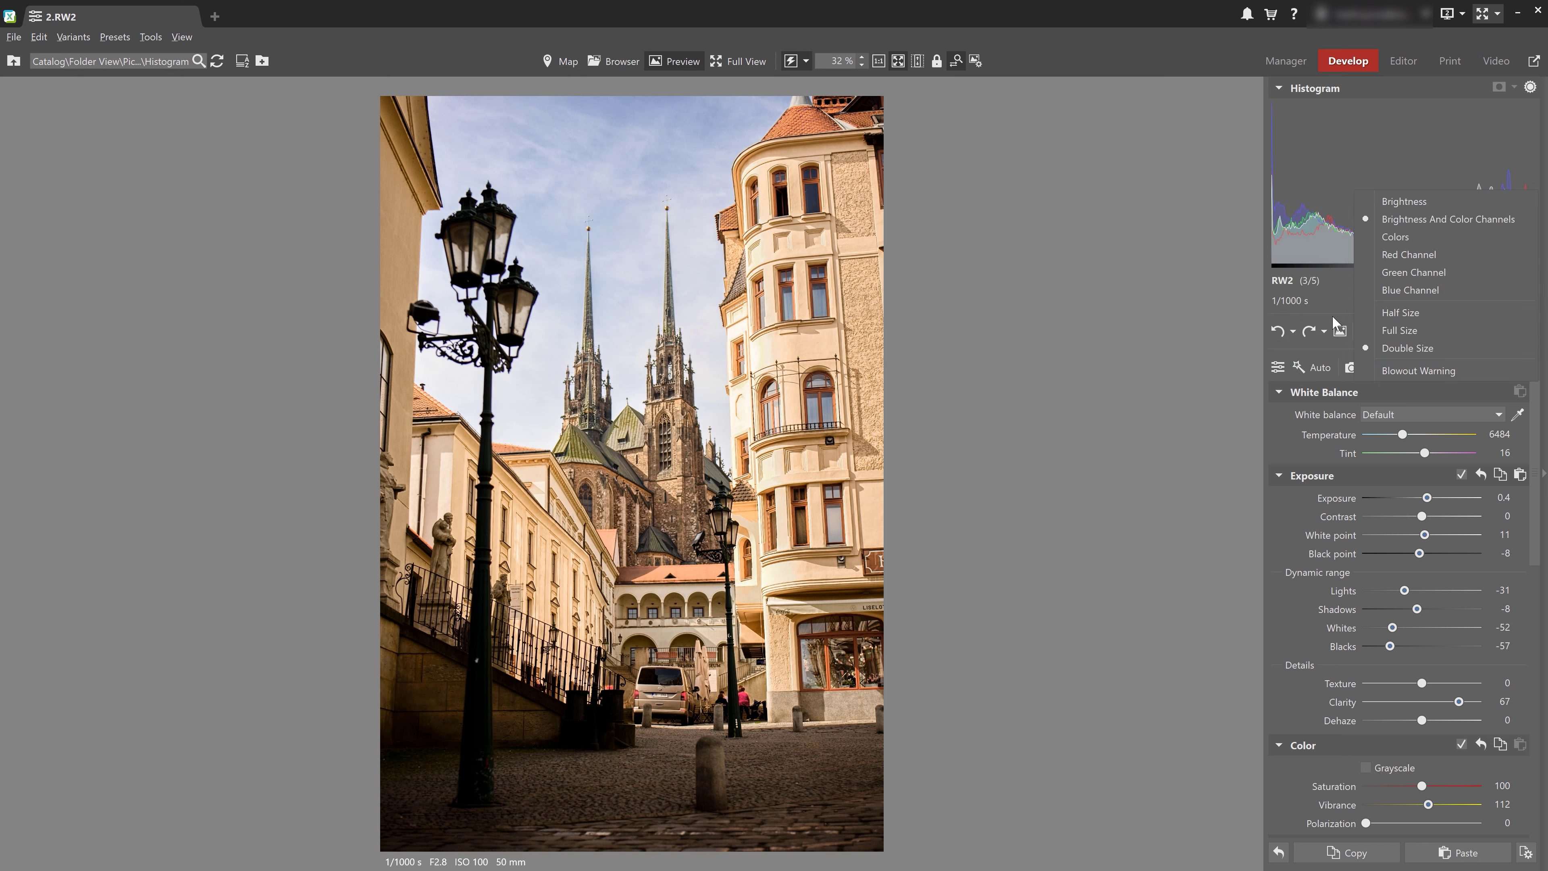
click(1382, 372)
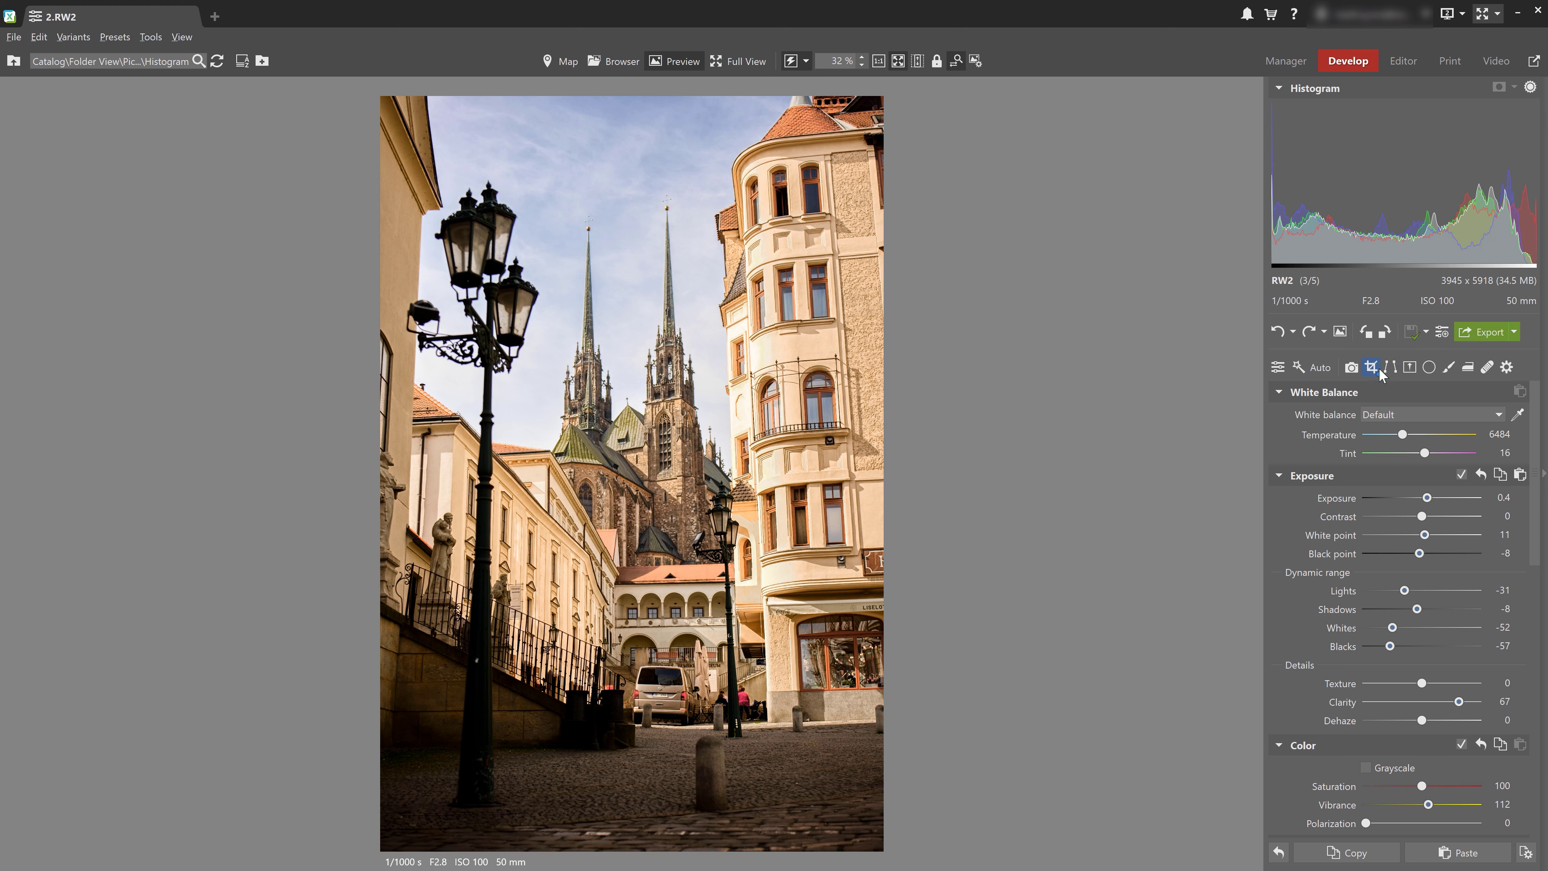
Raise Lights to 60 and save, then undo Lights back to -31 and bring up the histogram options.
click(1406, 591)
drag(1418, 596, 1456, 592)
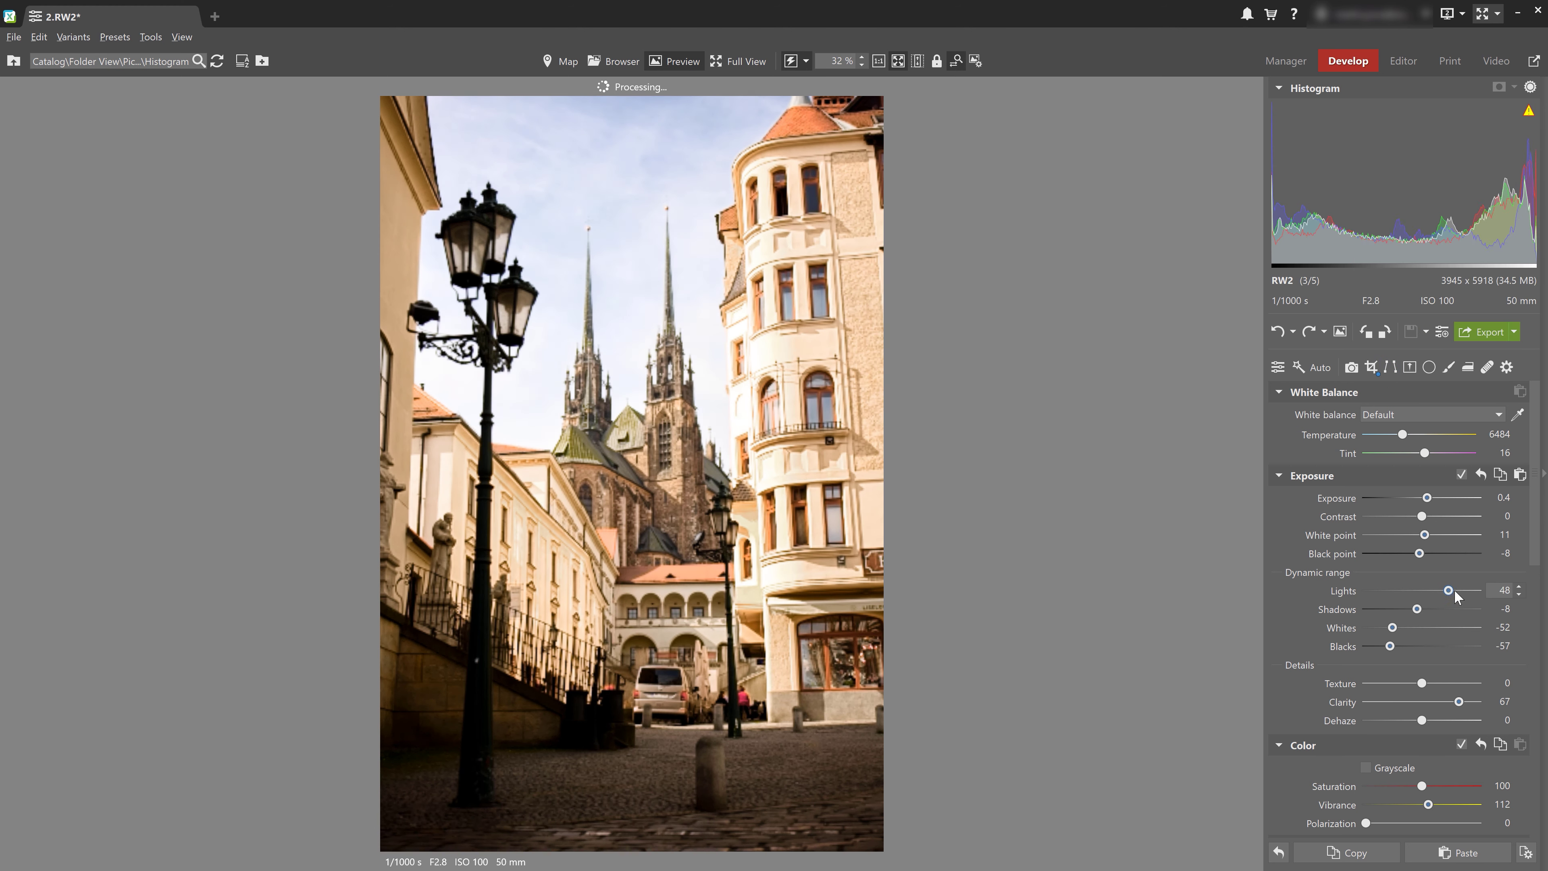
key(ctrl+s)
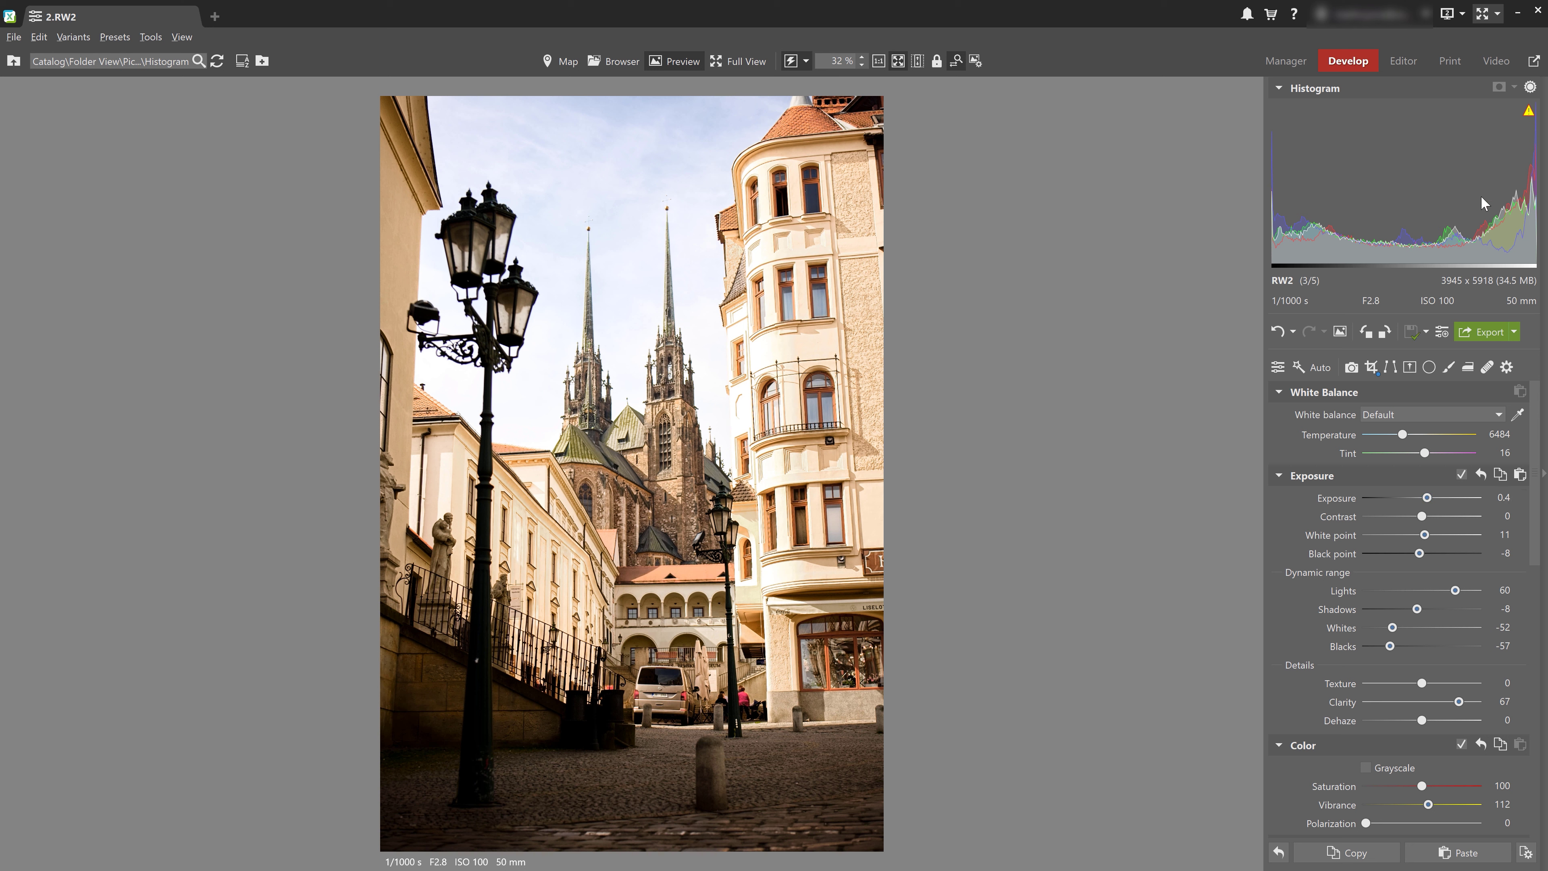
key(ctrl+z)
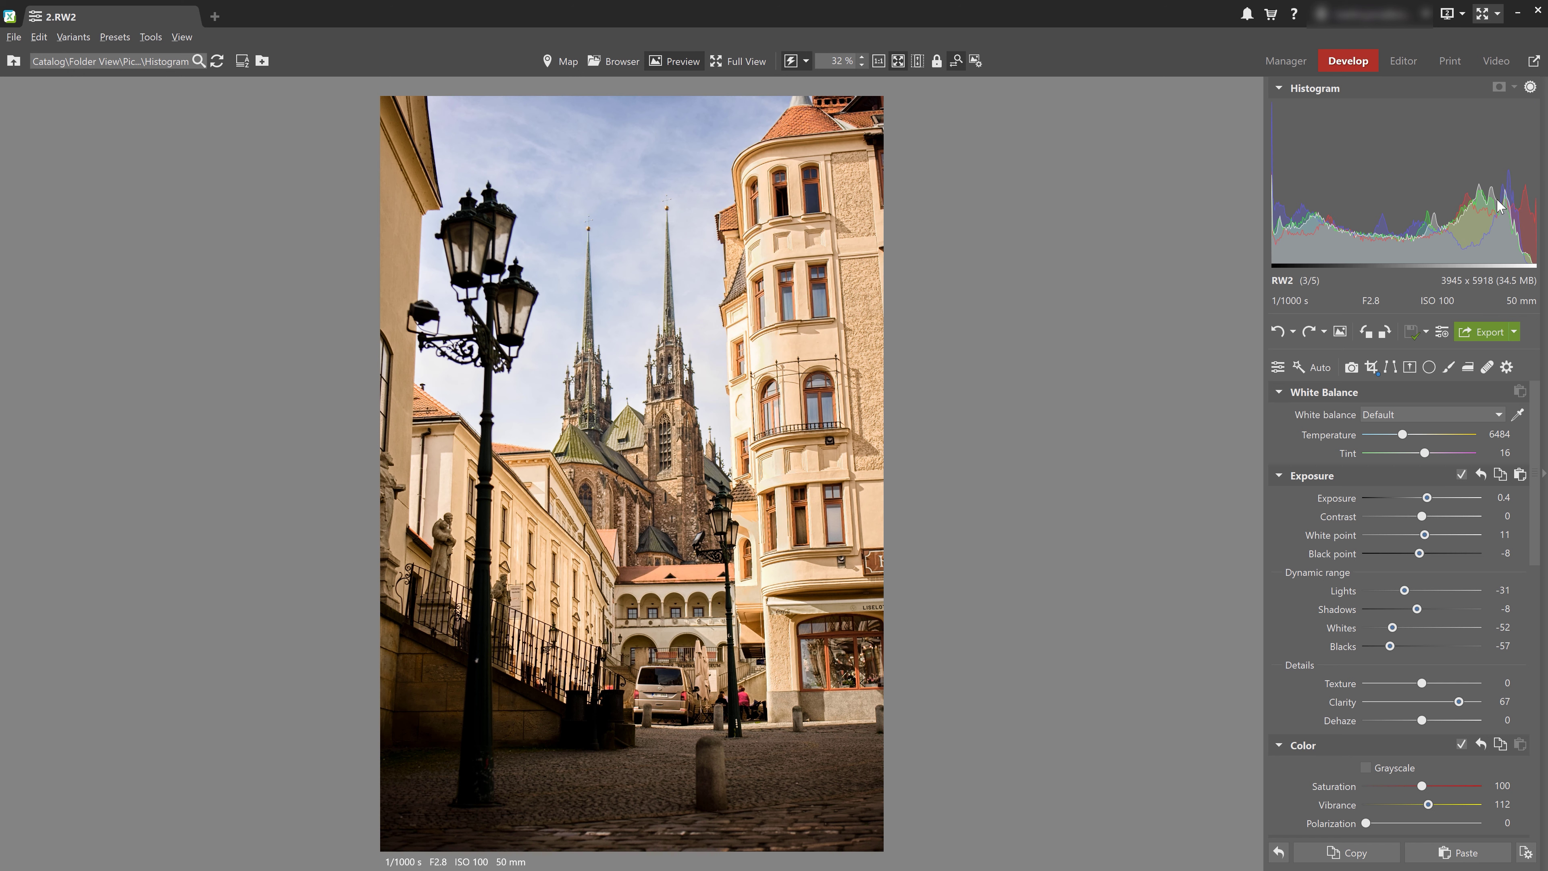
right_click(1500, 206)
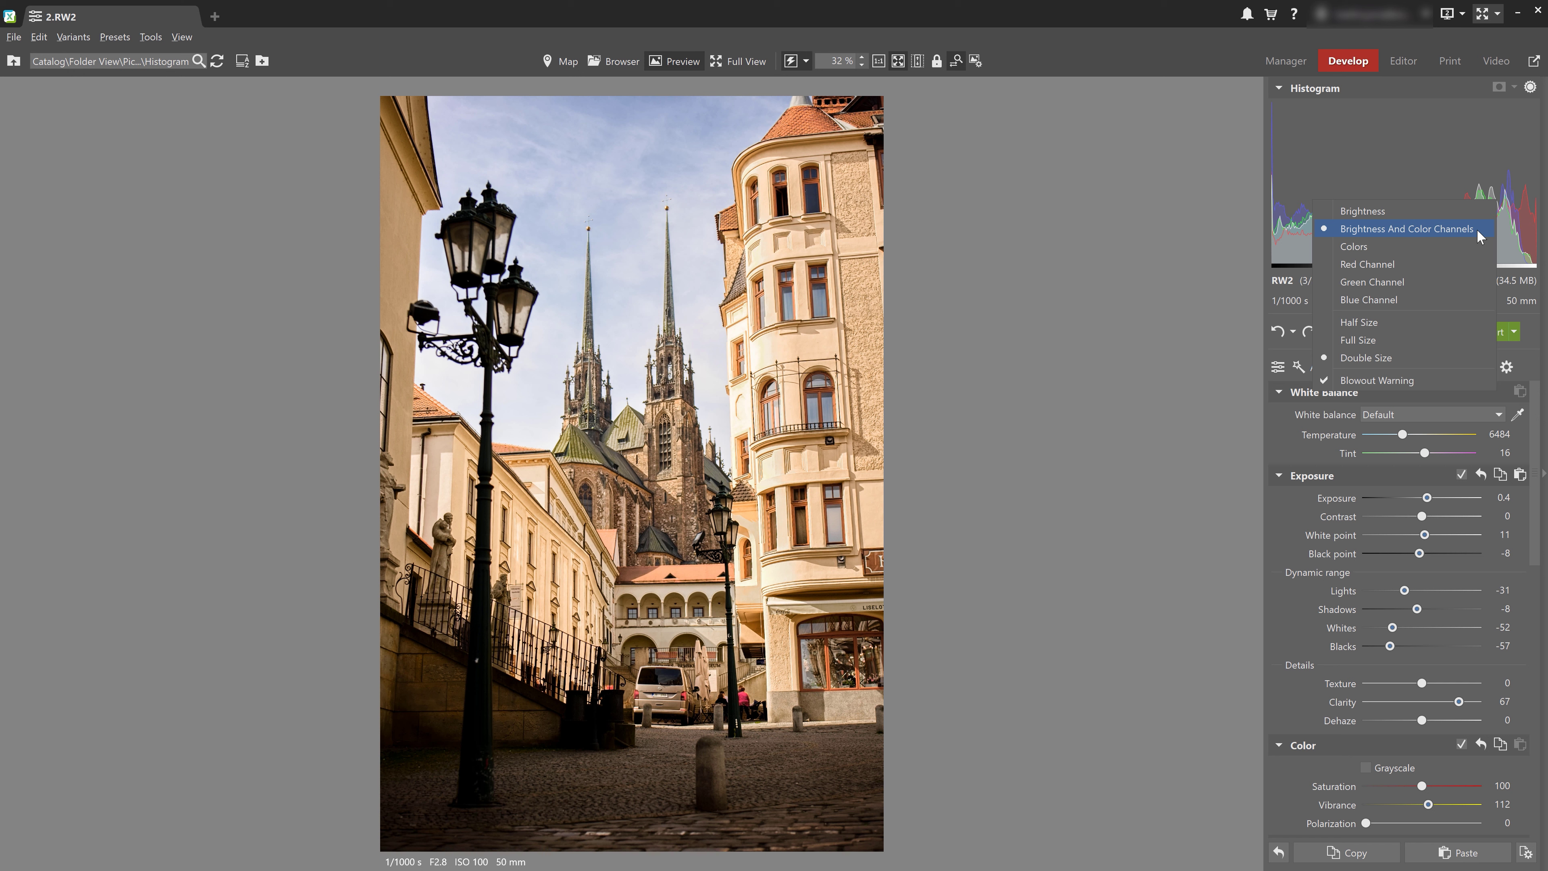
click(1455, 212)
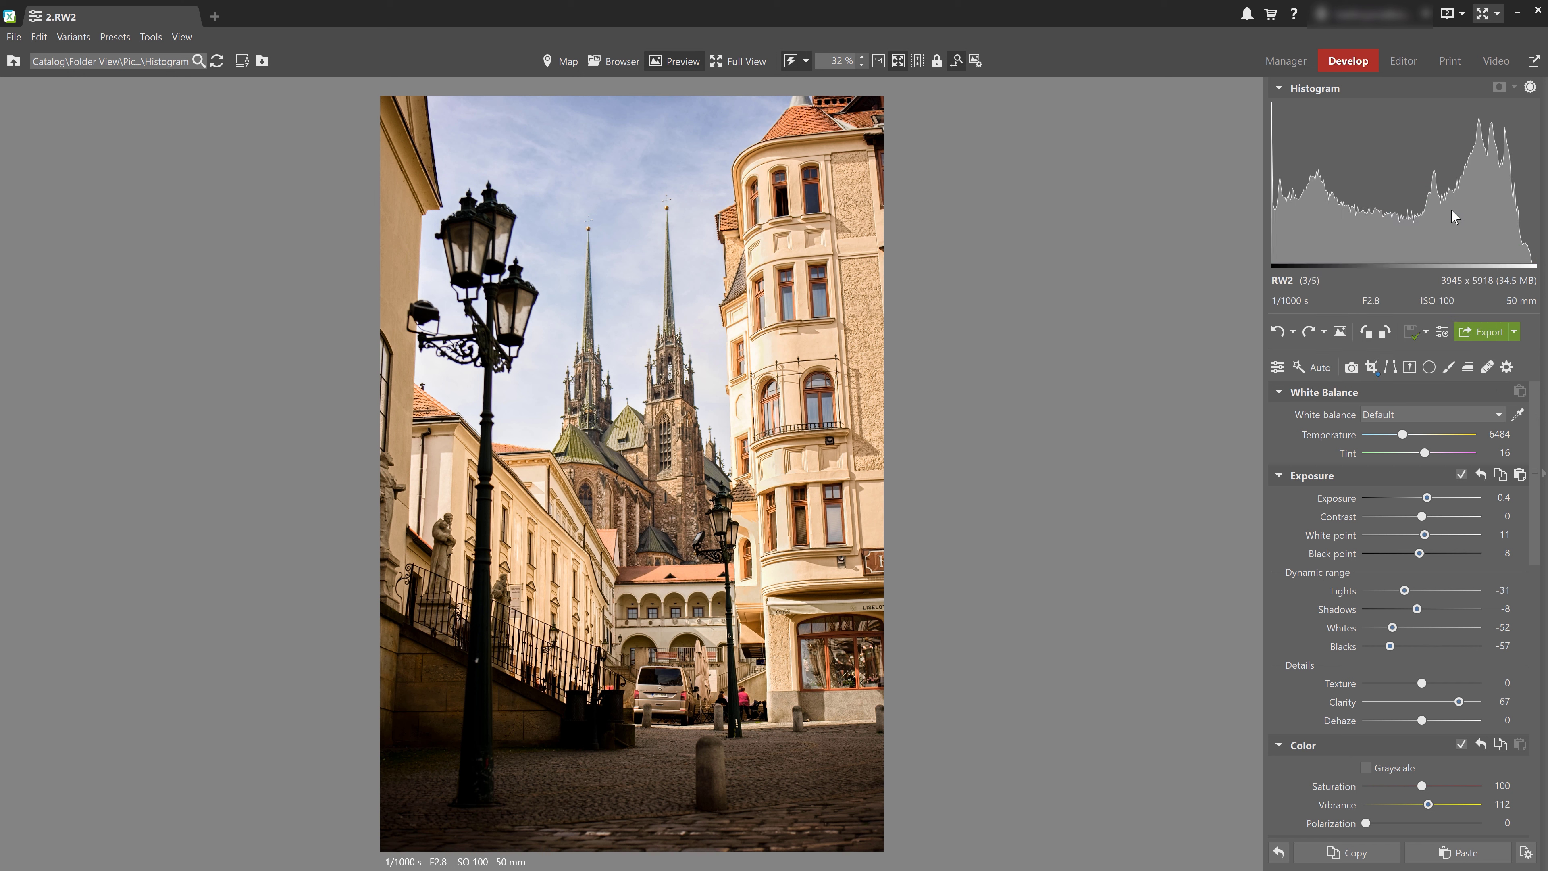
right_click(1454, 216)
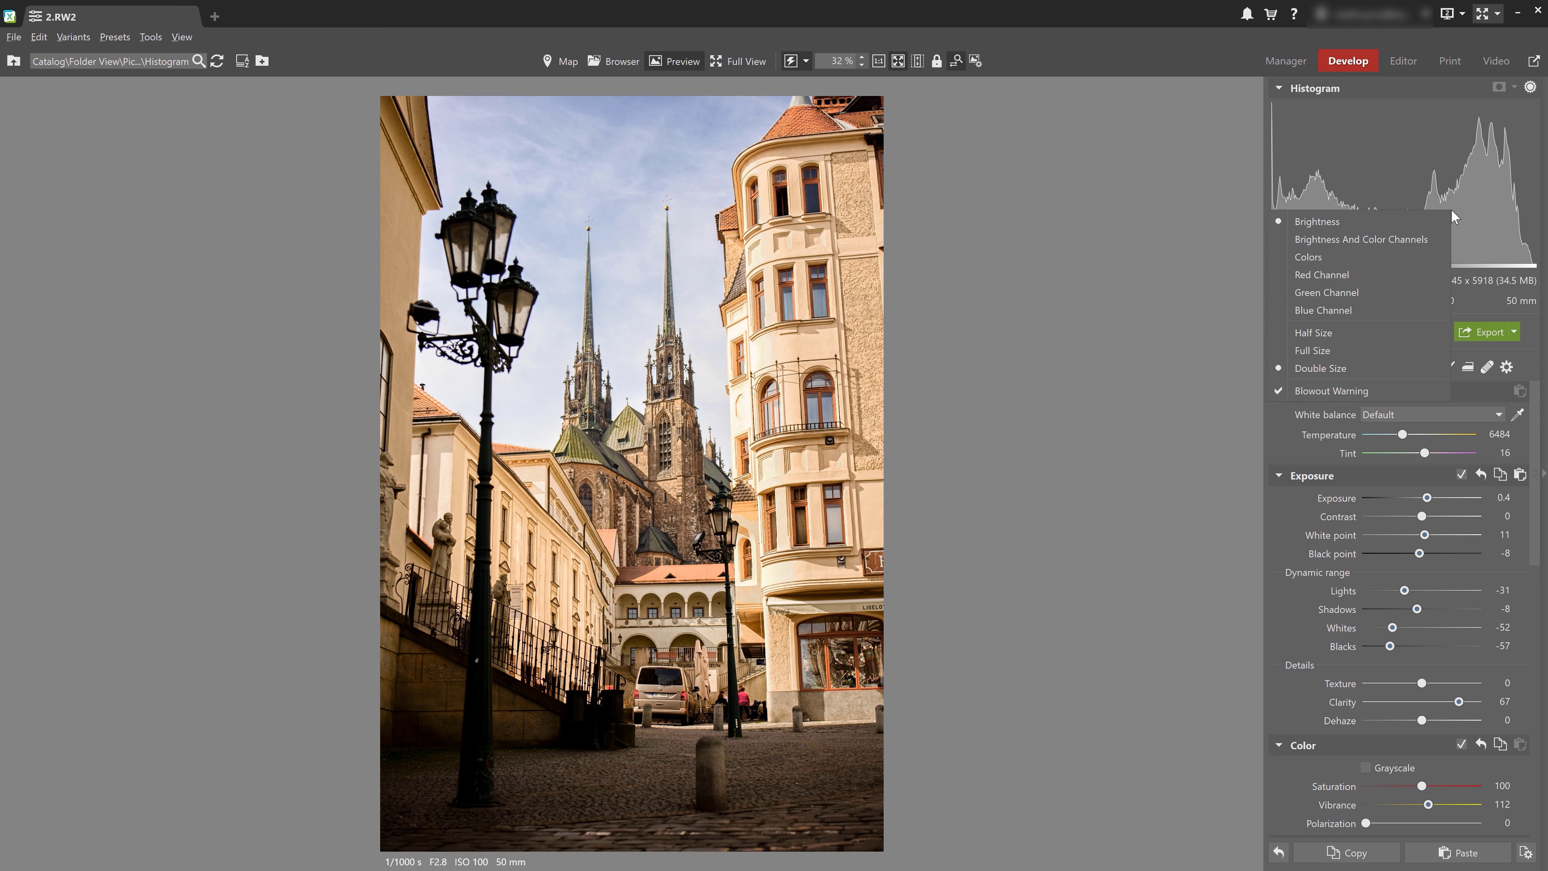
click(1421, 252)
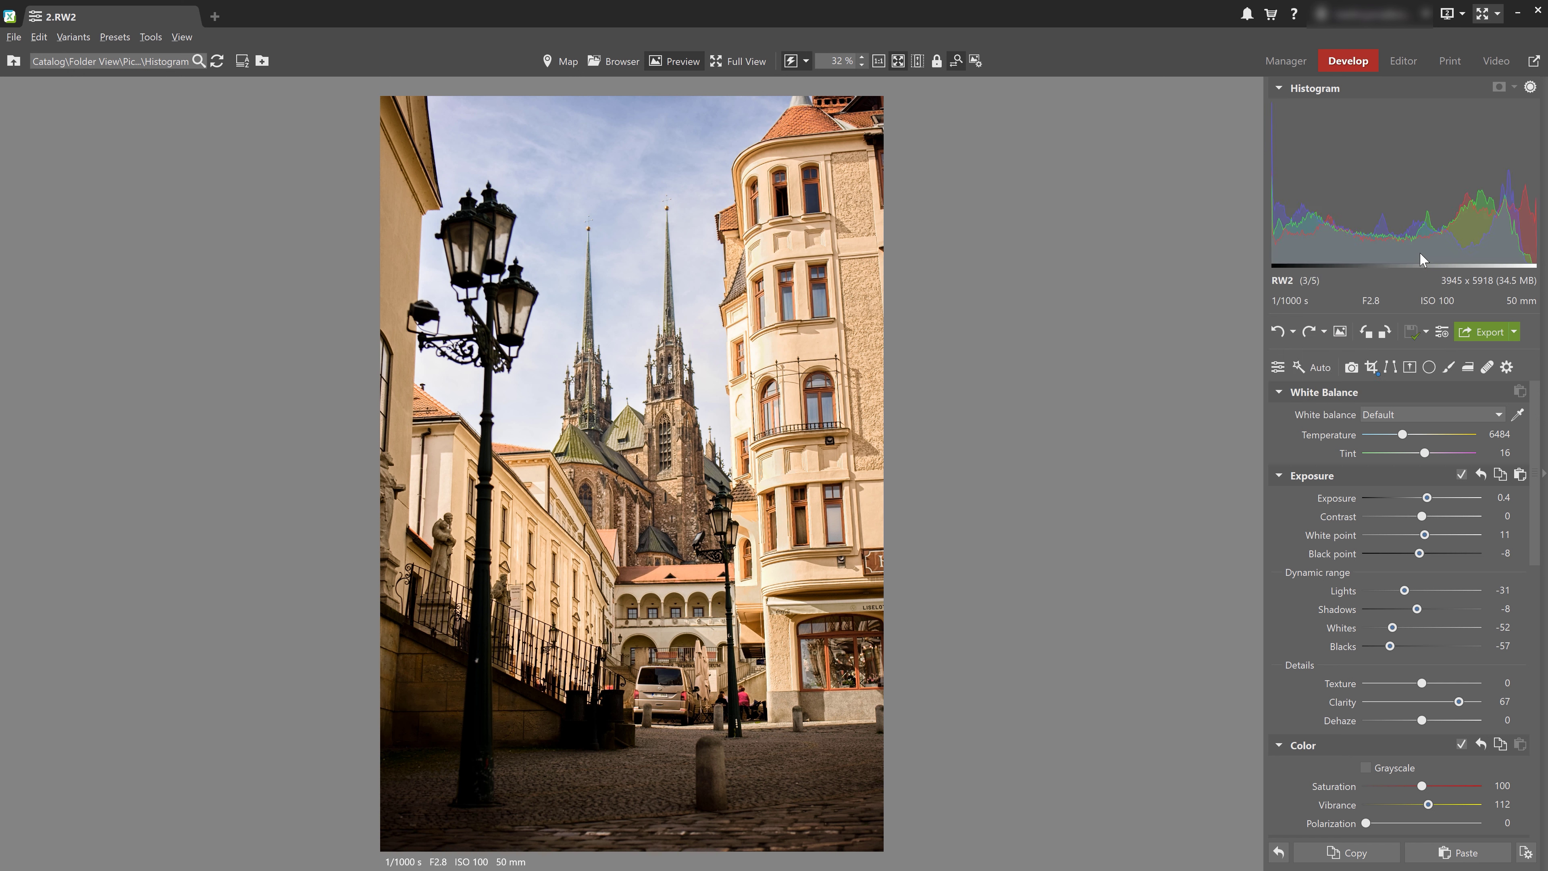
right_click(1437, 211)
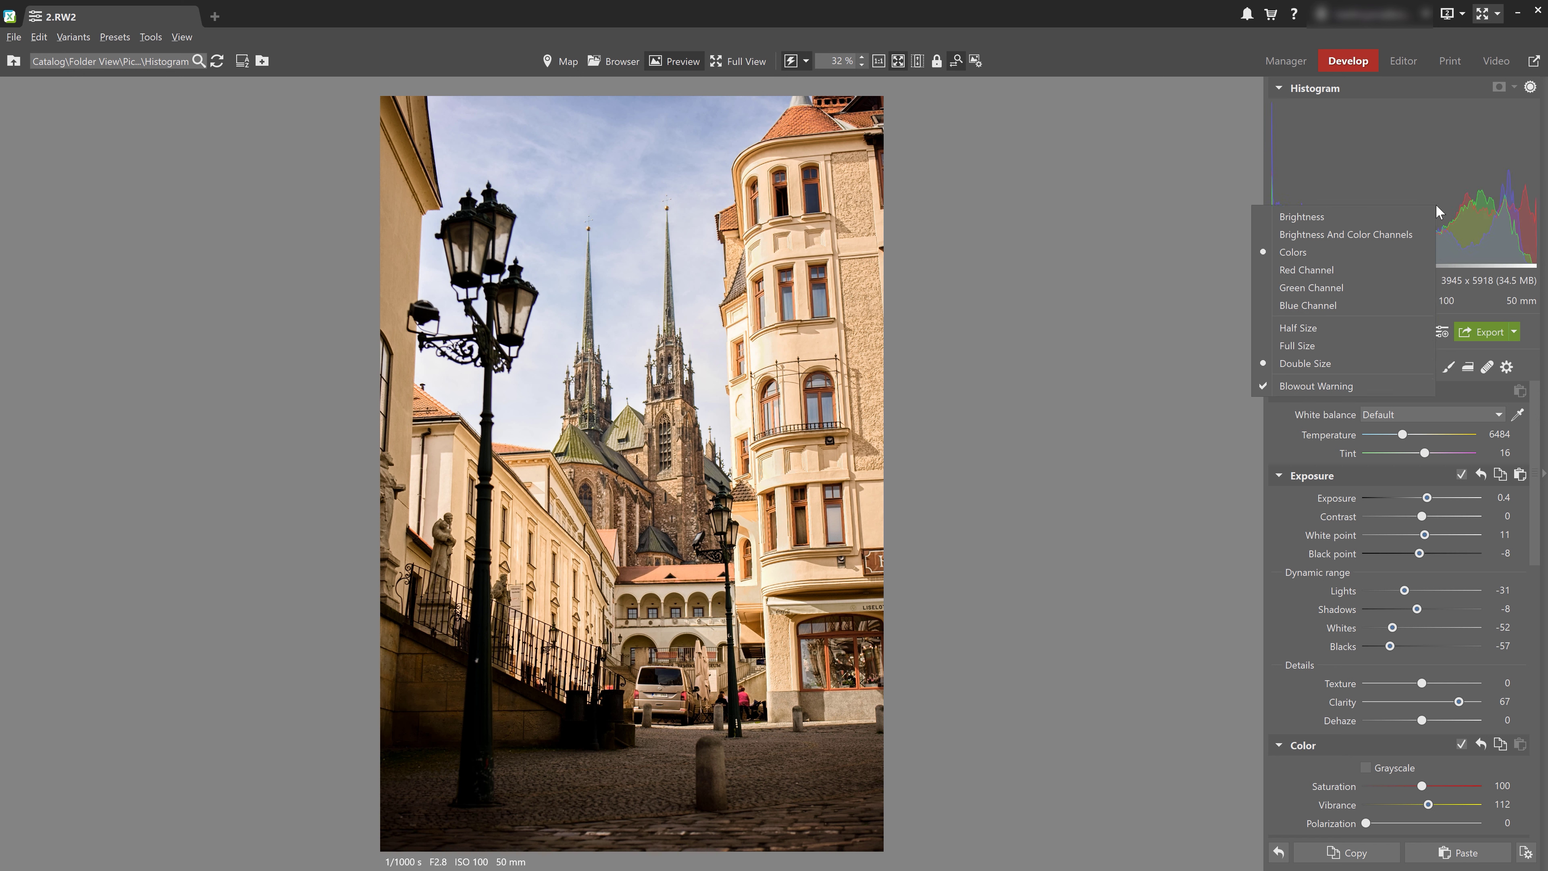
click(1392, 268)
right_click(1466, 177)
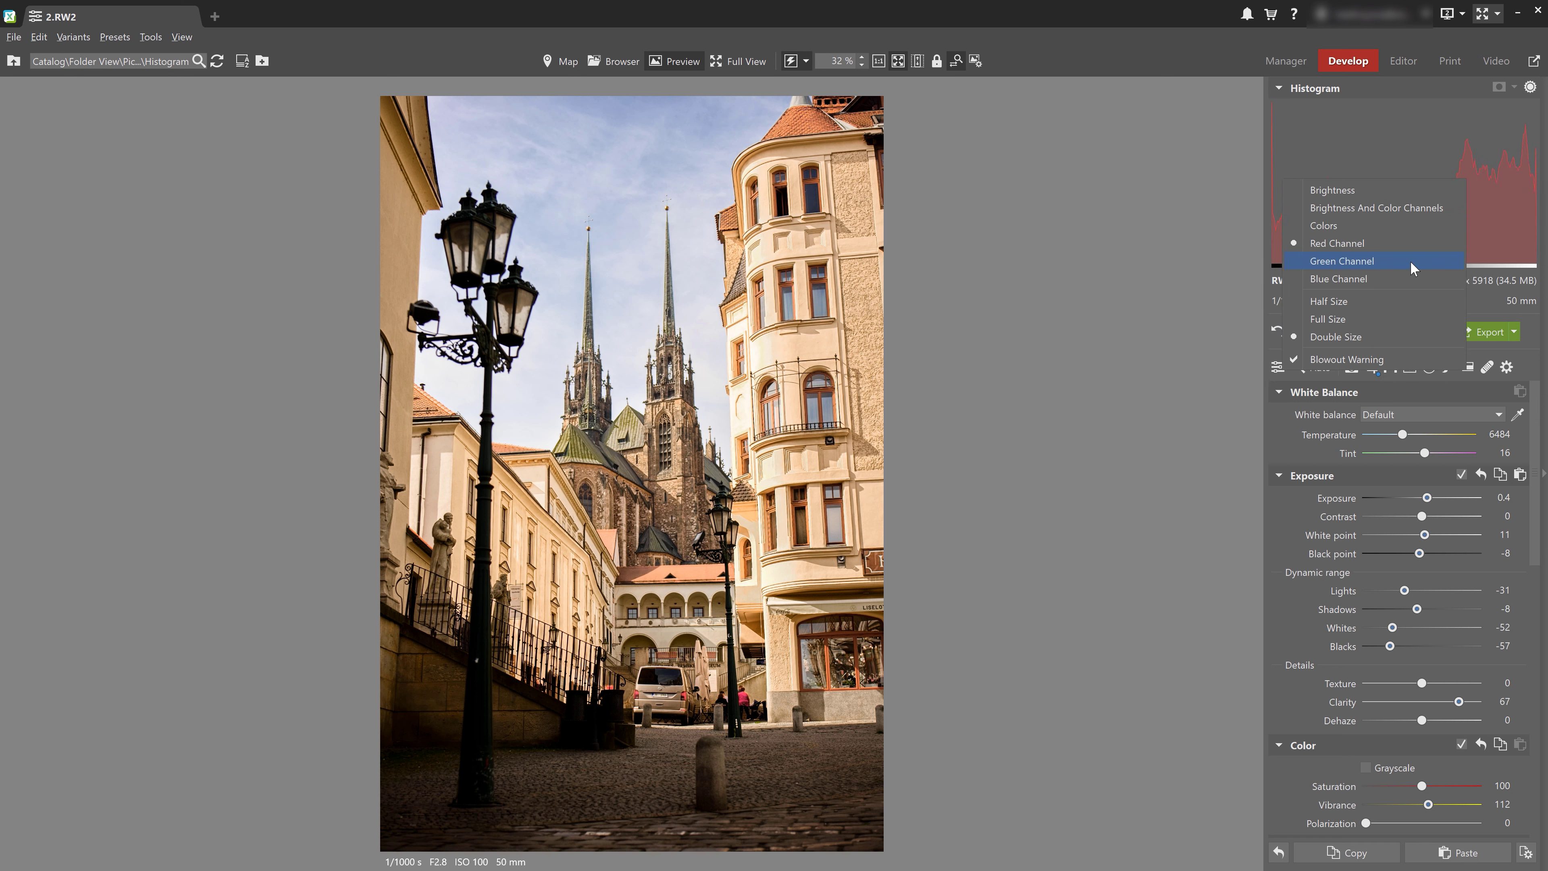
click(1413, 262)
right_click(1456, 186)
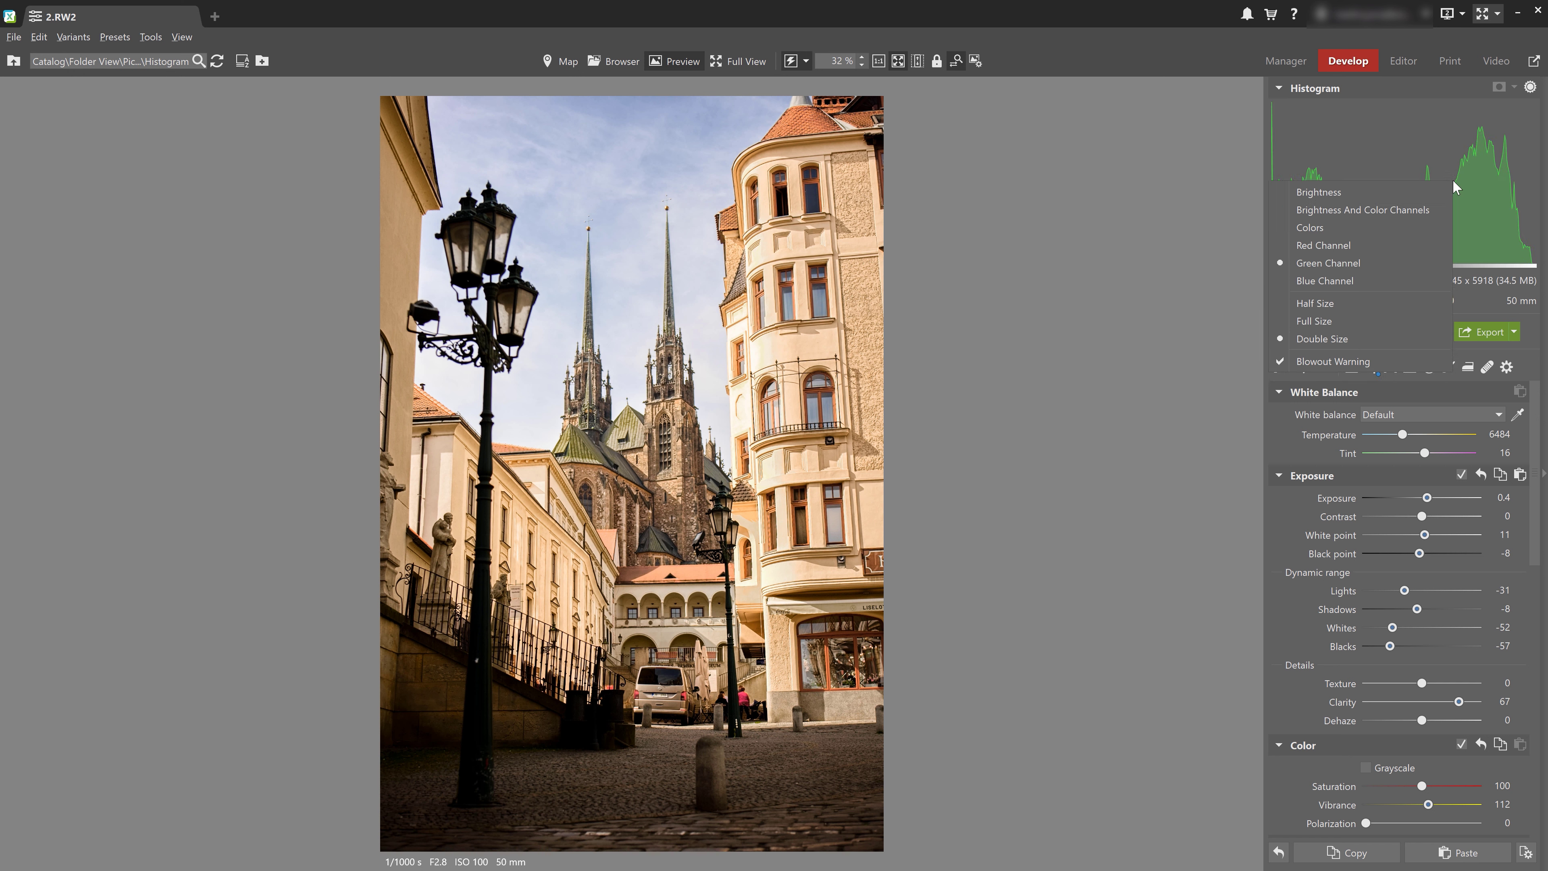
click(1410, 279)
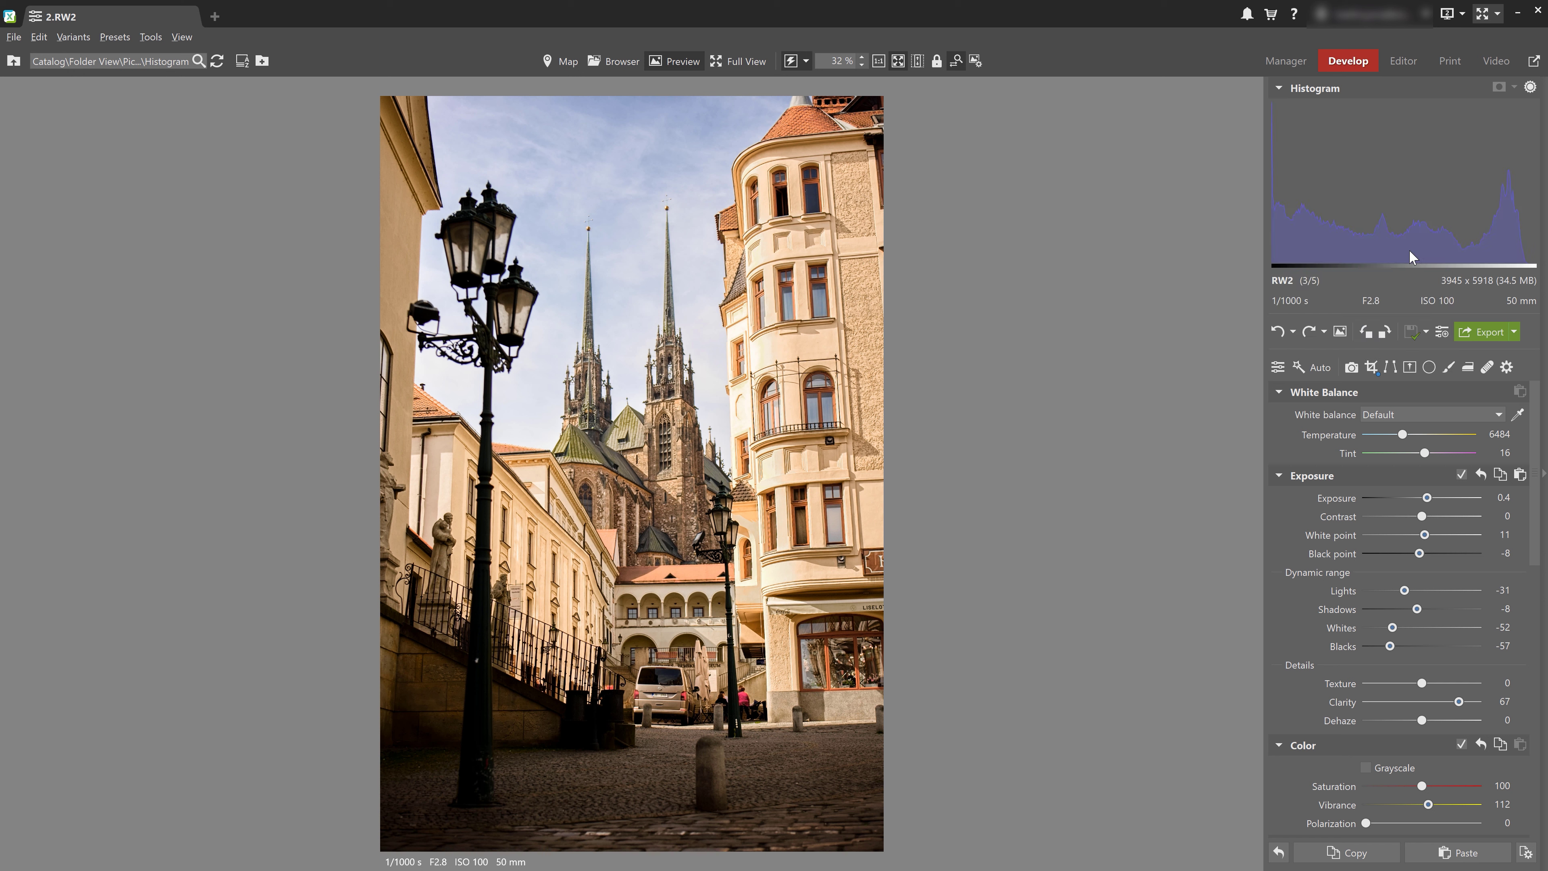
right_click(1420, 213)
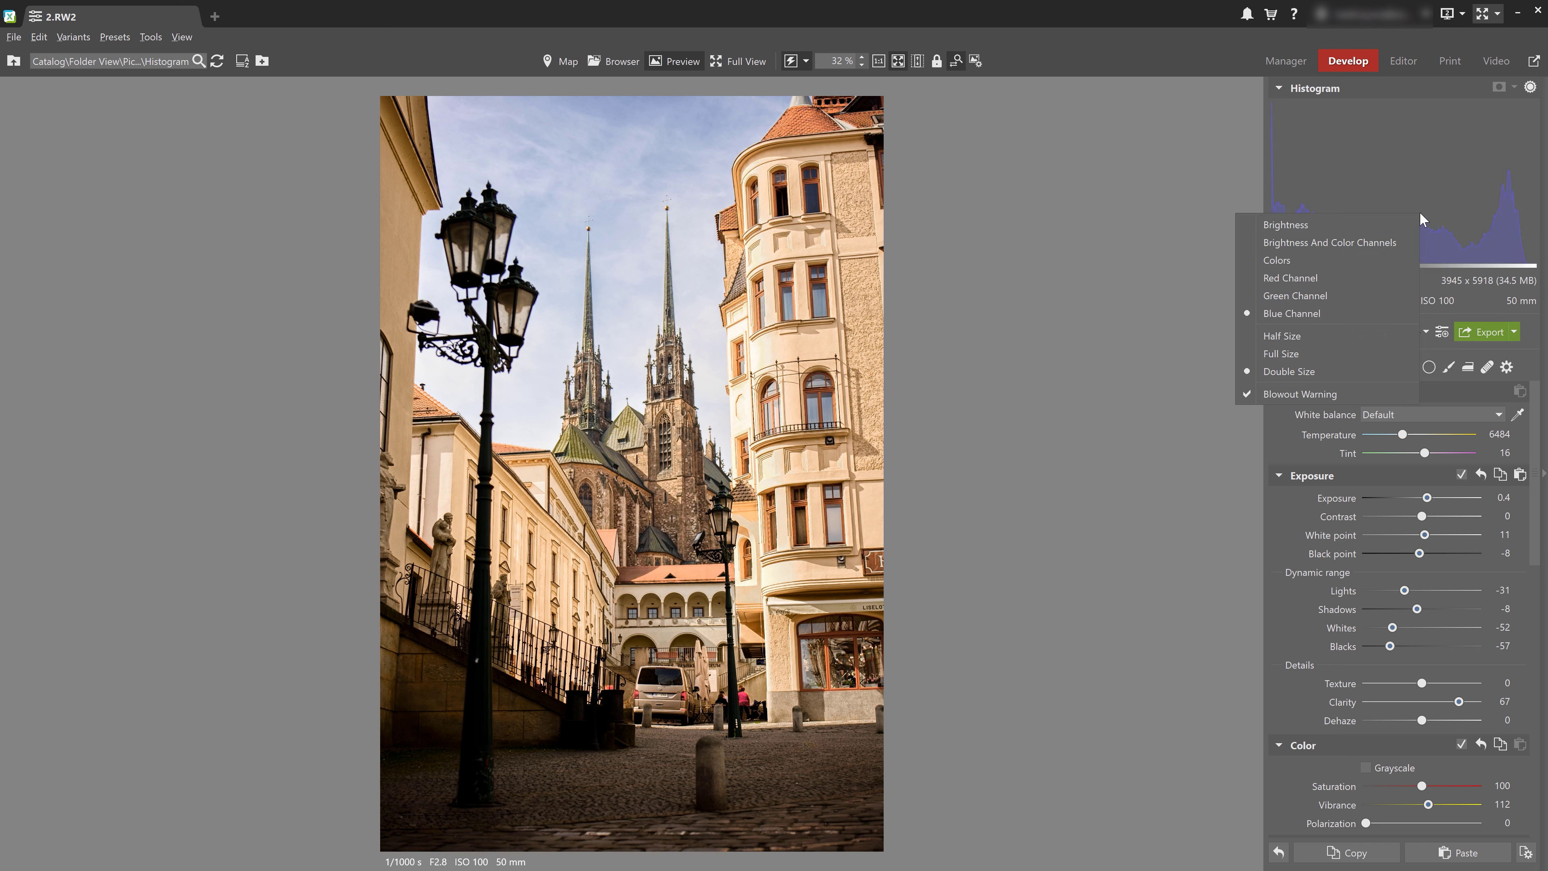
click(1396, 231)
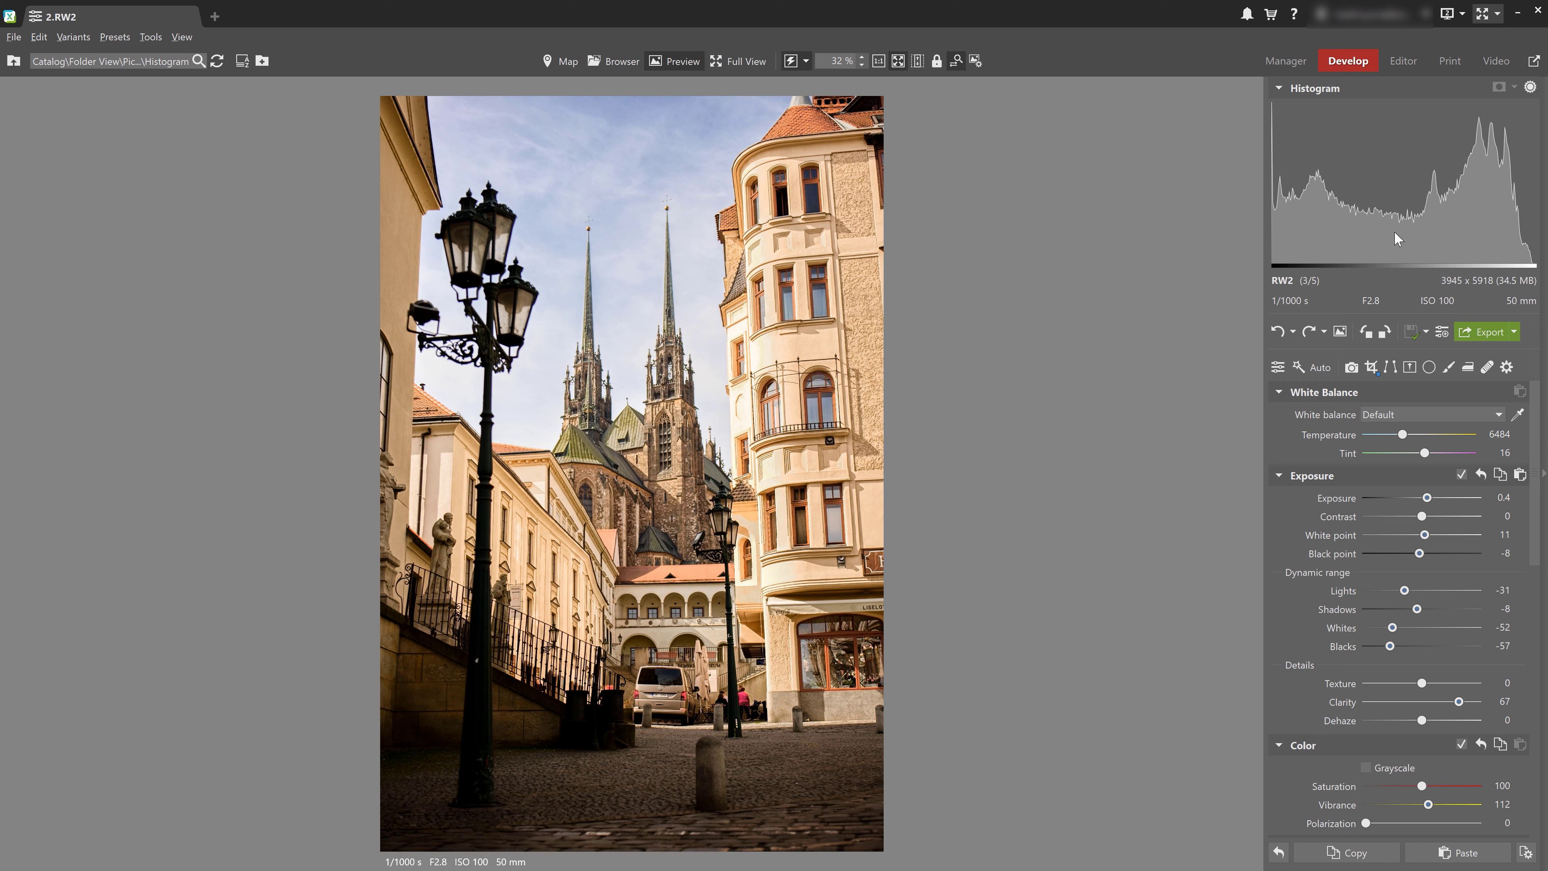
mouse_move(542, 857)
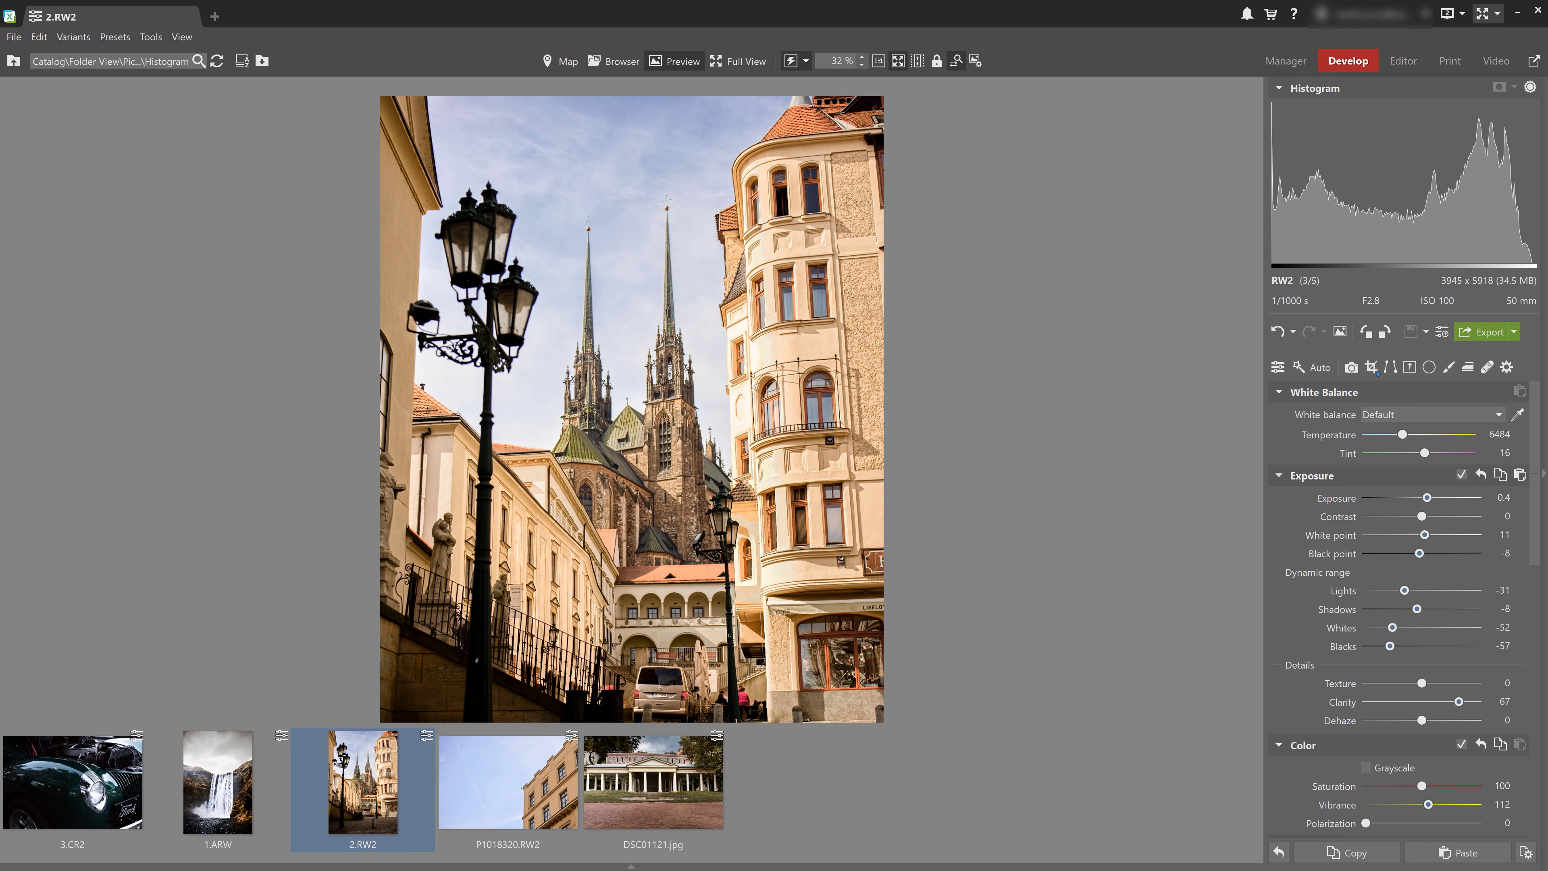
Load DSC01121.jpg, show only the Red Channel in the histogram, and edit the red tone curve.
click(634, 796)
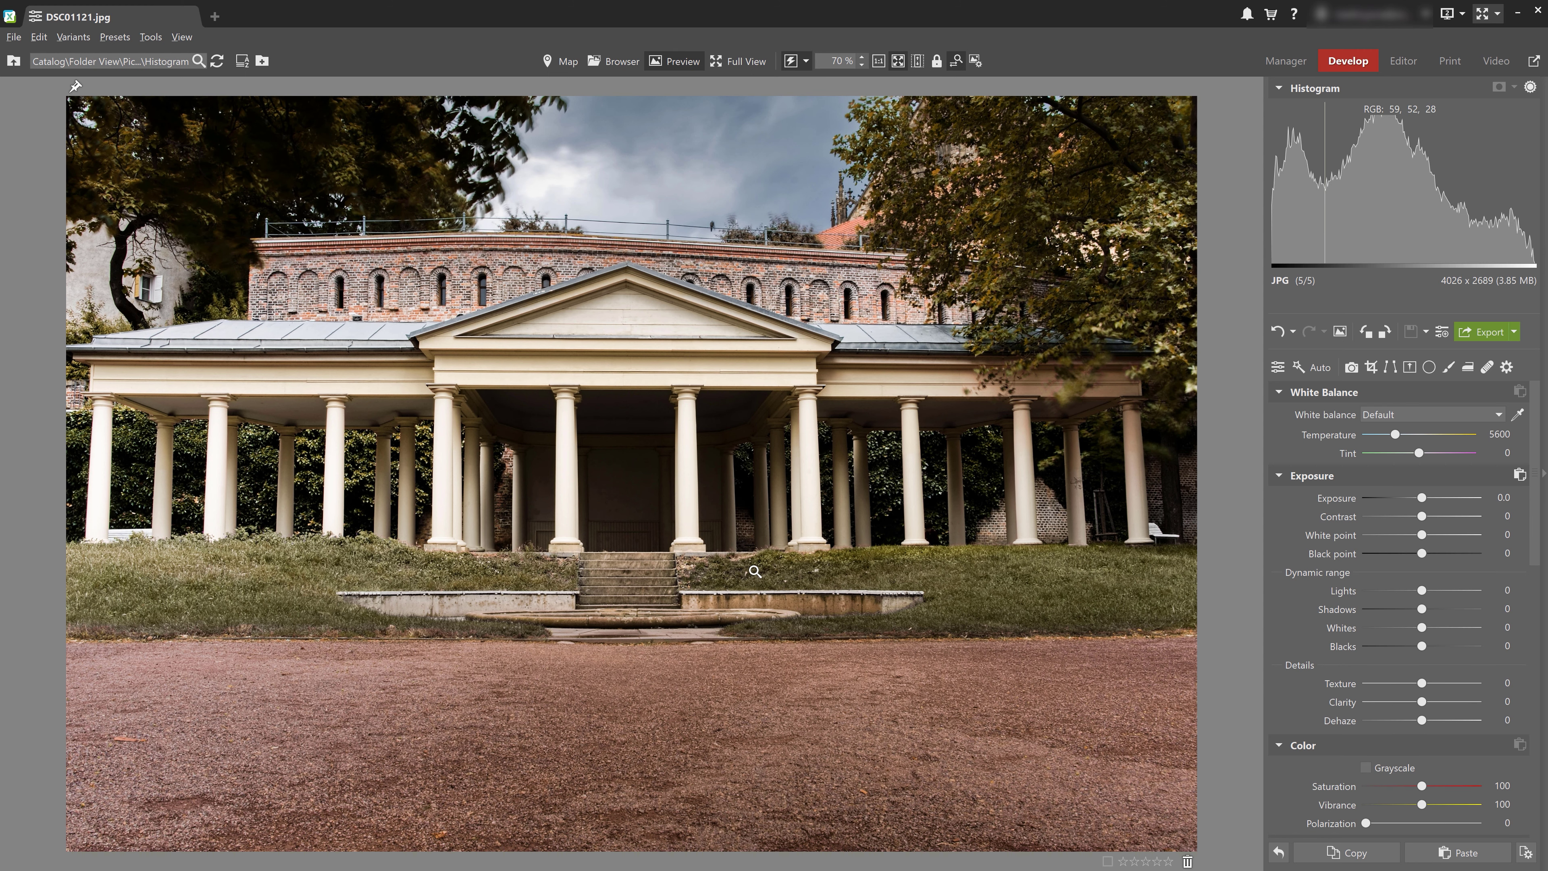
right_click(1379, 180)
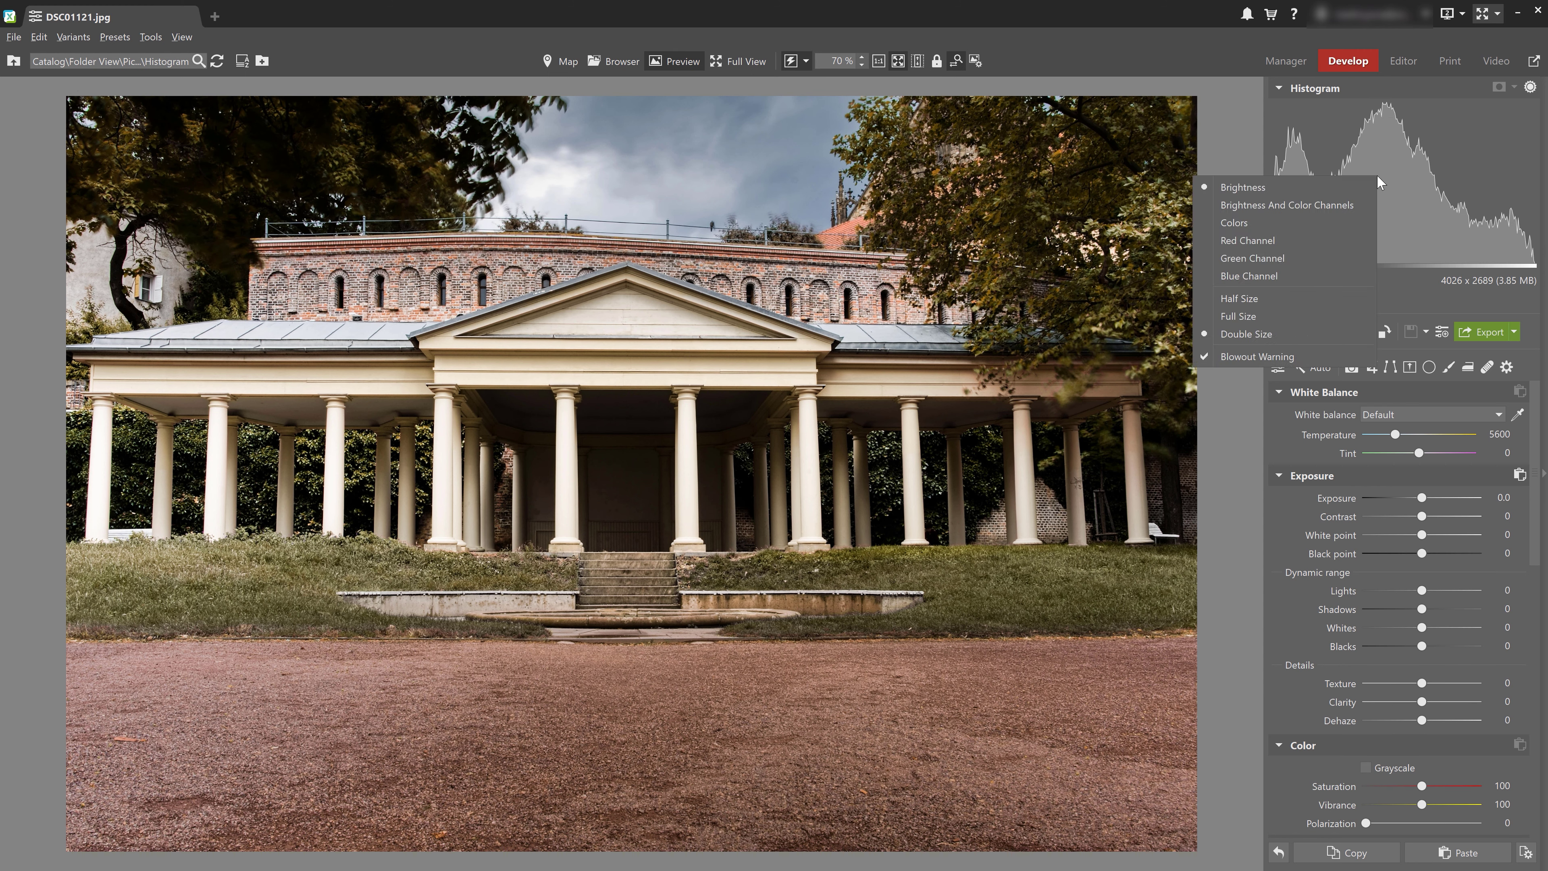
click(1322, 243)
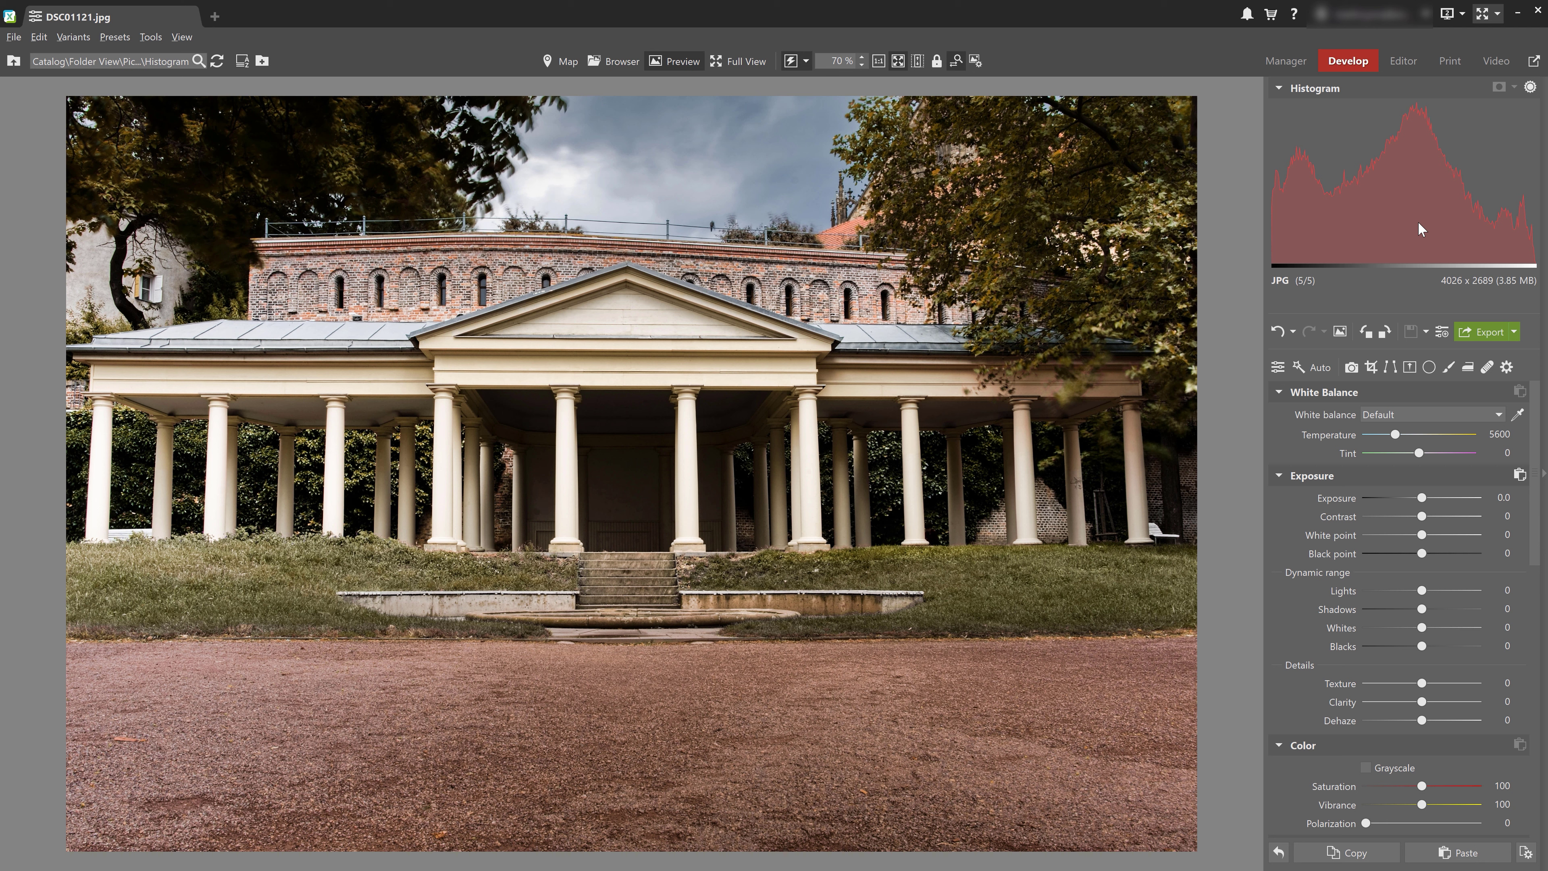
scroll(1396, 488, down, 5)
scroll(1402, 495, down, 2)
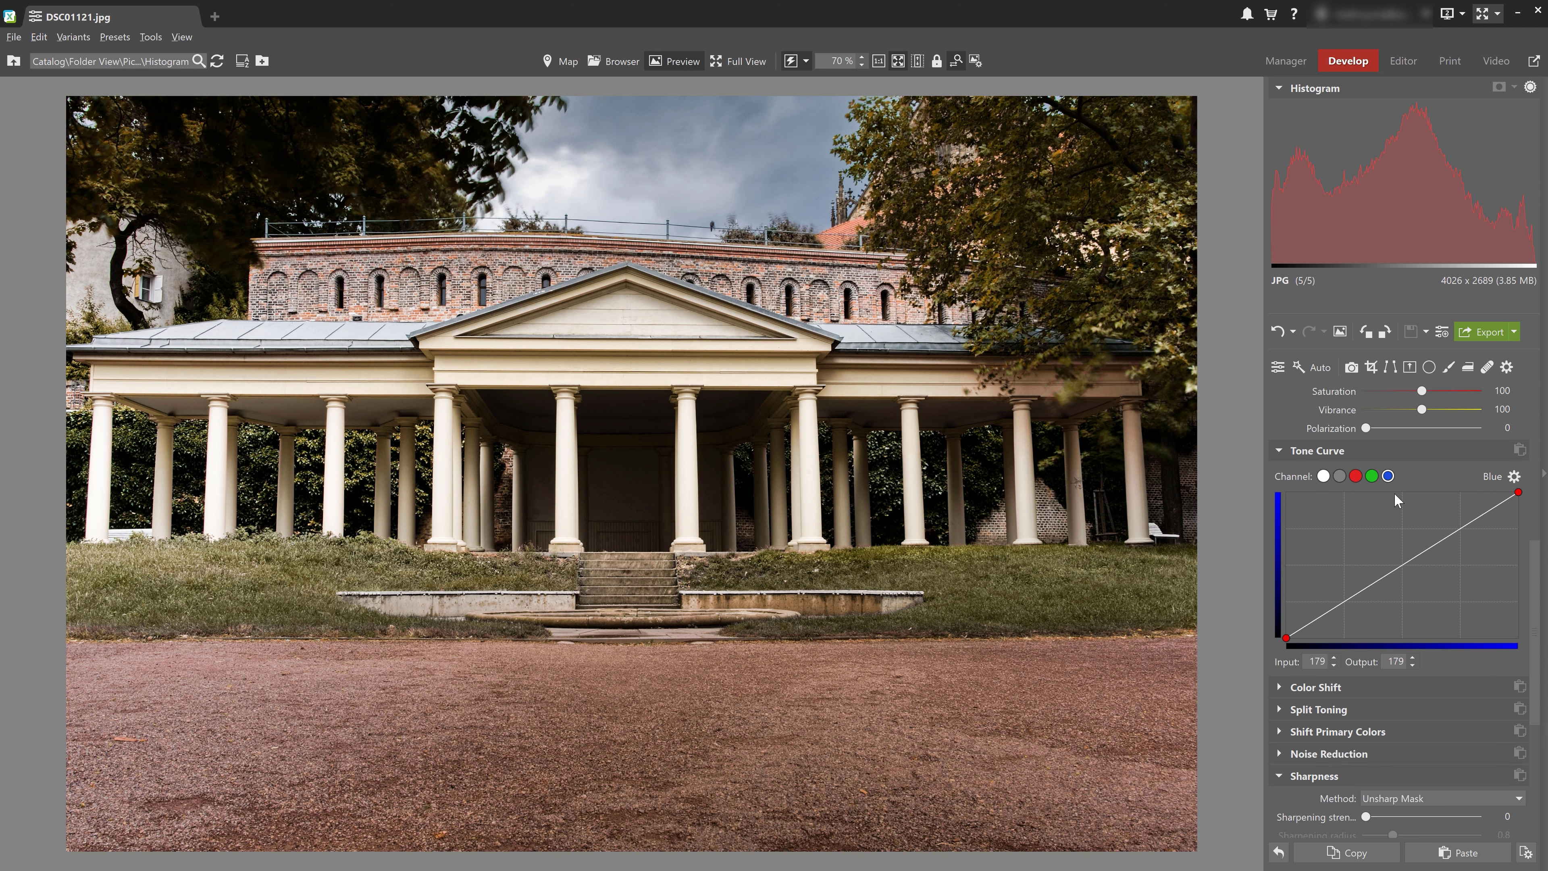
click(1355, 476)
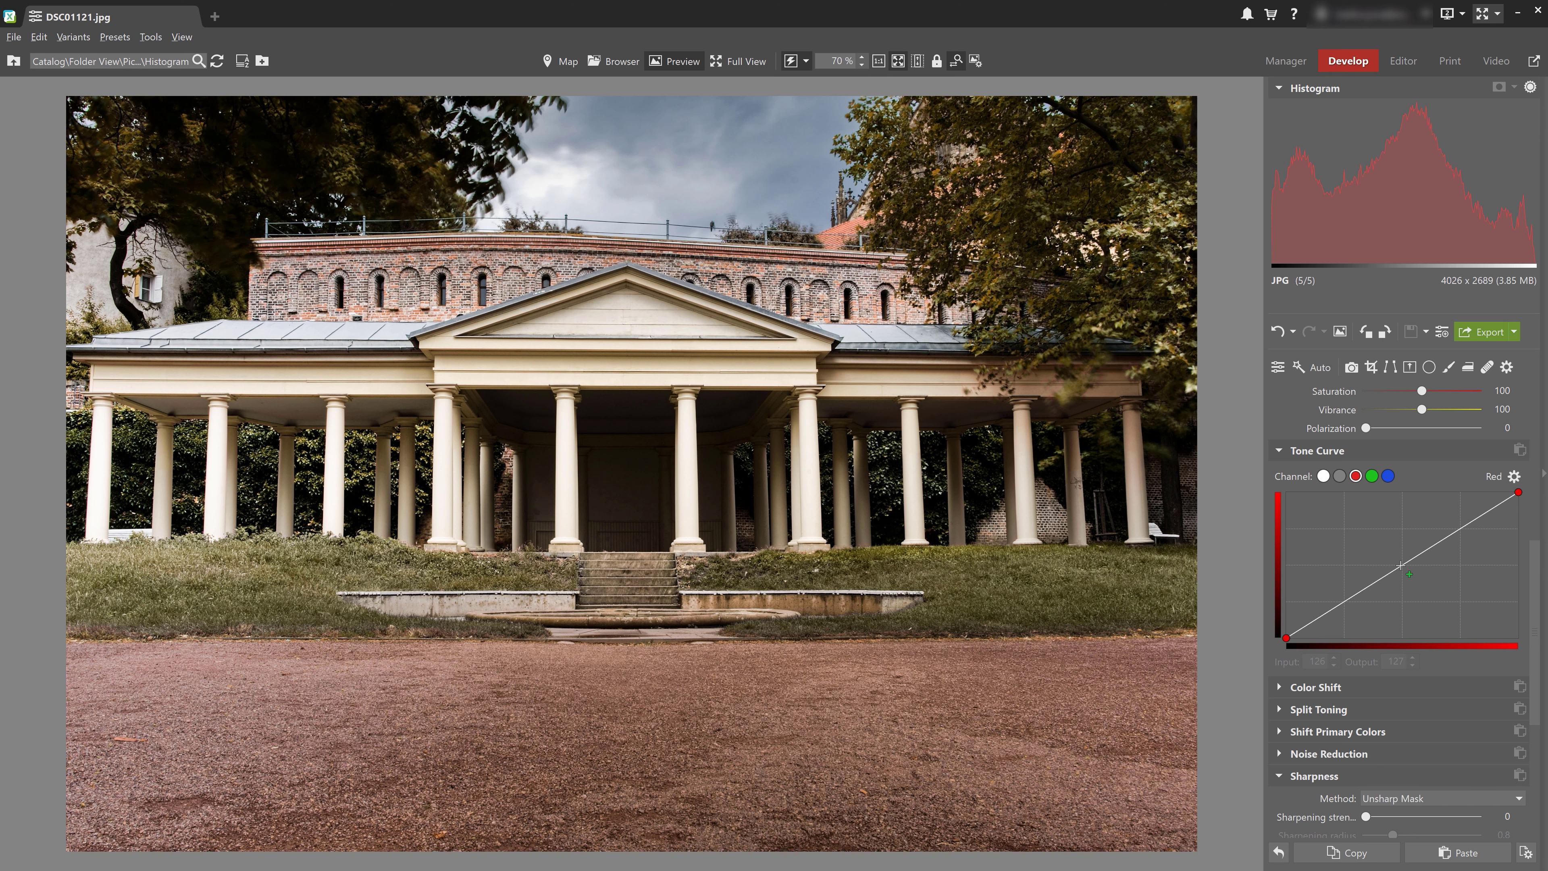
Pull the red curve midtones slightly down and lower the green curve around input 84.
drag(1401, 566, 1406, 573)
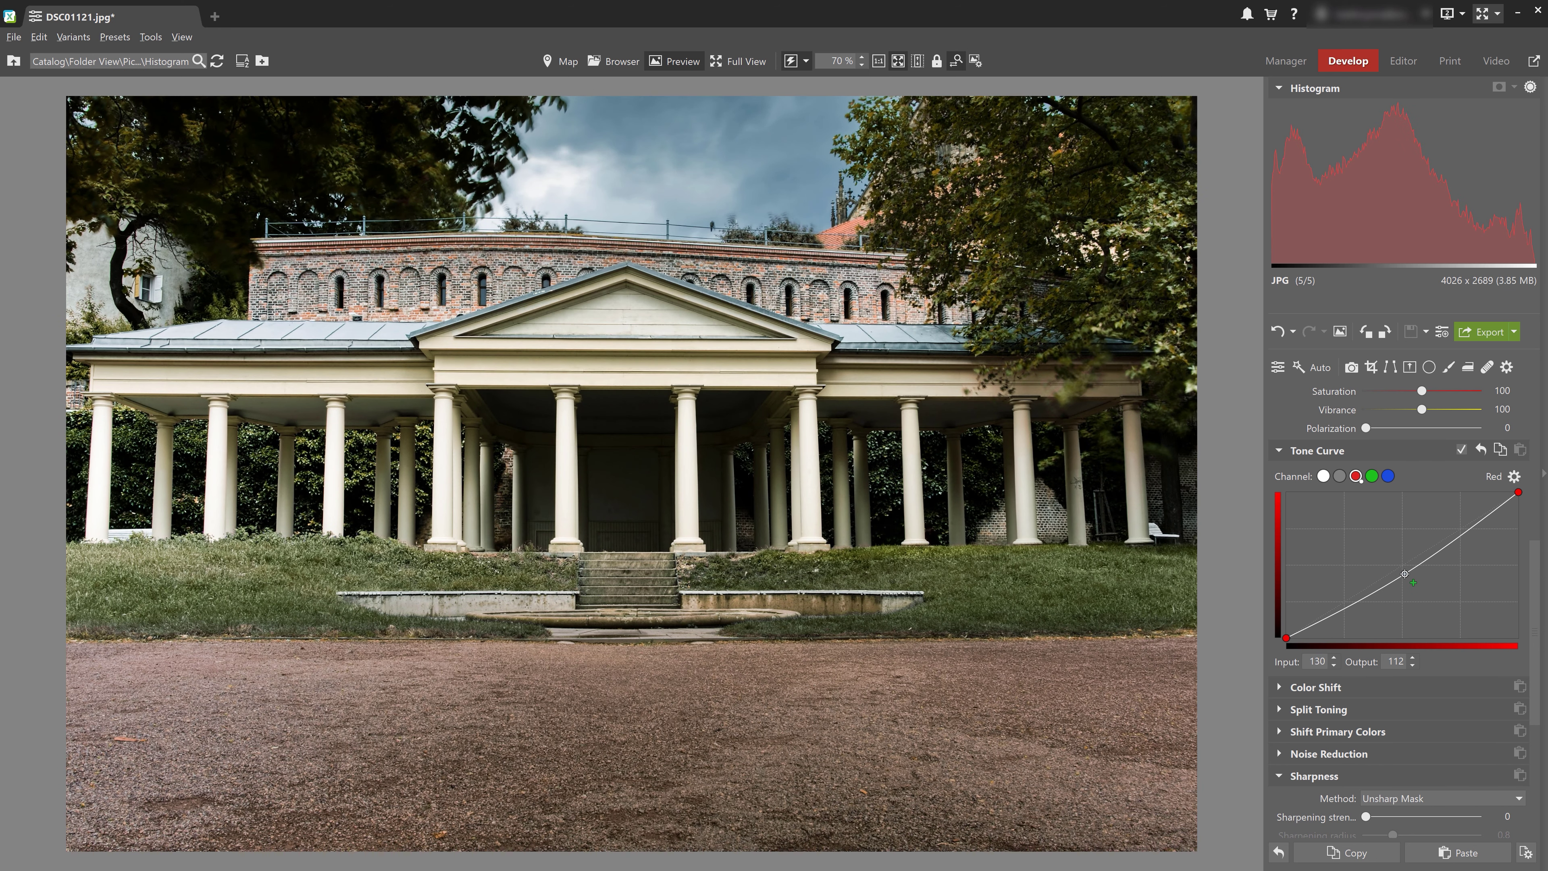
drag(1405, 574, 1406, 570)
click(1372, 476)
drag(1362, 590, 1362, 599)
Add a blue-curve point at input 185, output 187, and toggle the tone curve off and on to compare.
click(1388, 475)
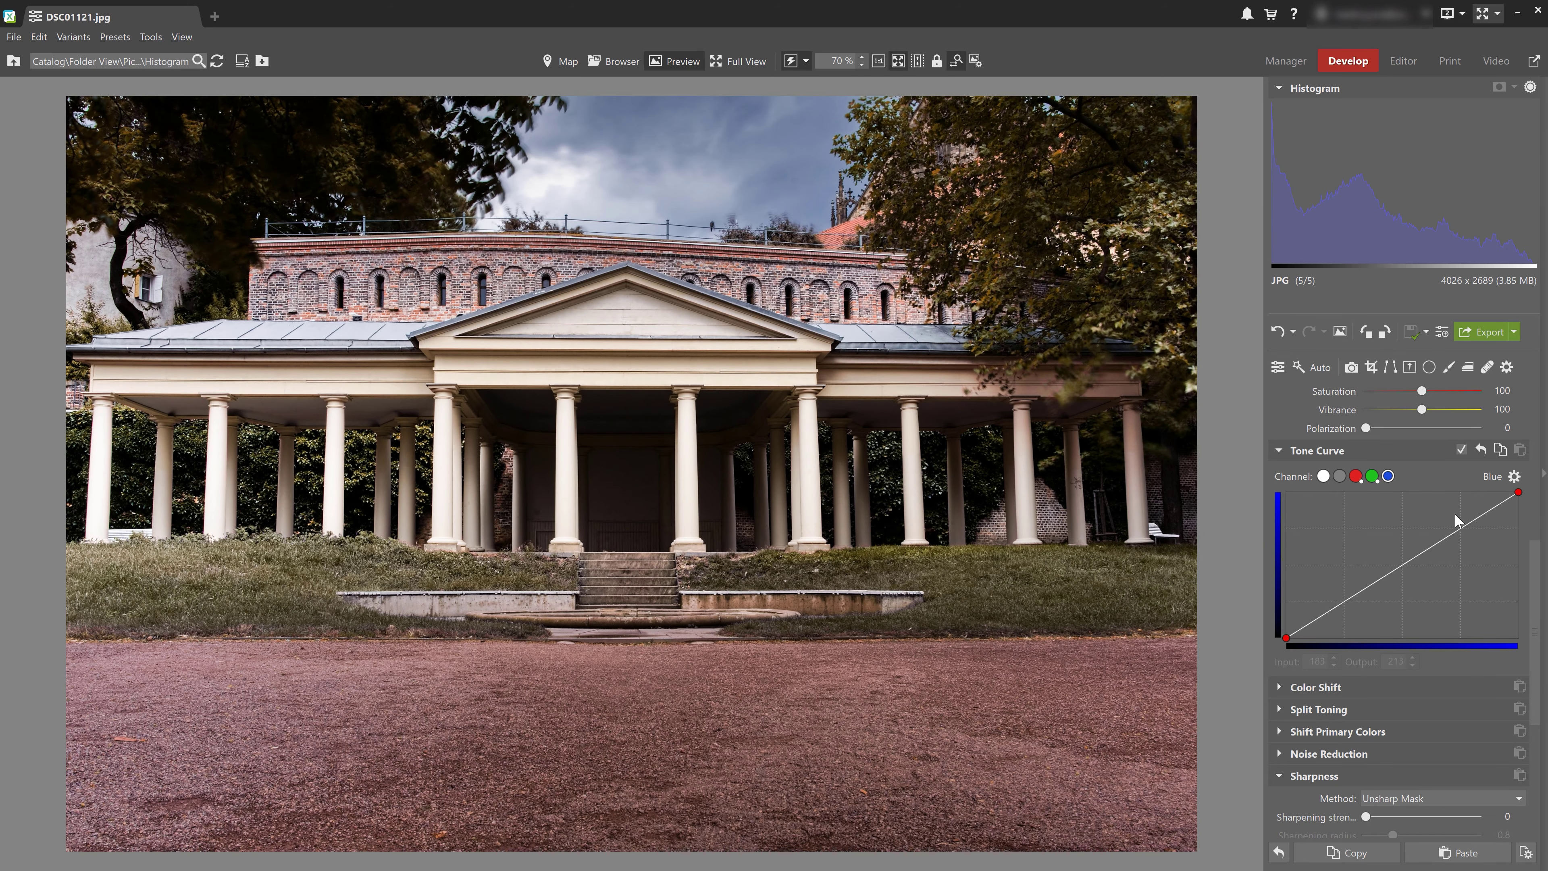
drag(1455, 536, 1456, 531)
click(1462, 450)
click(1462, 450)
click(1462, 450)
click(1462, 450)
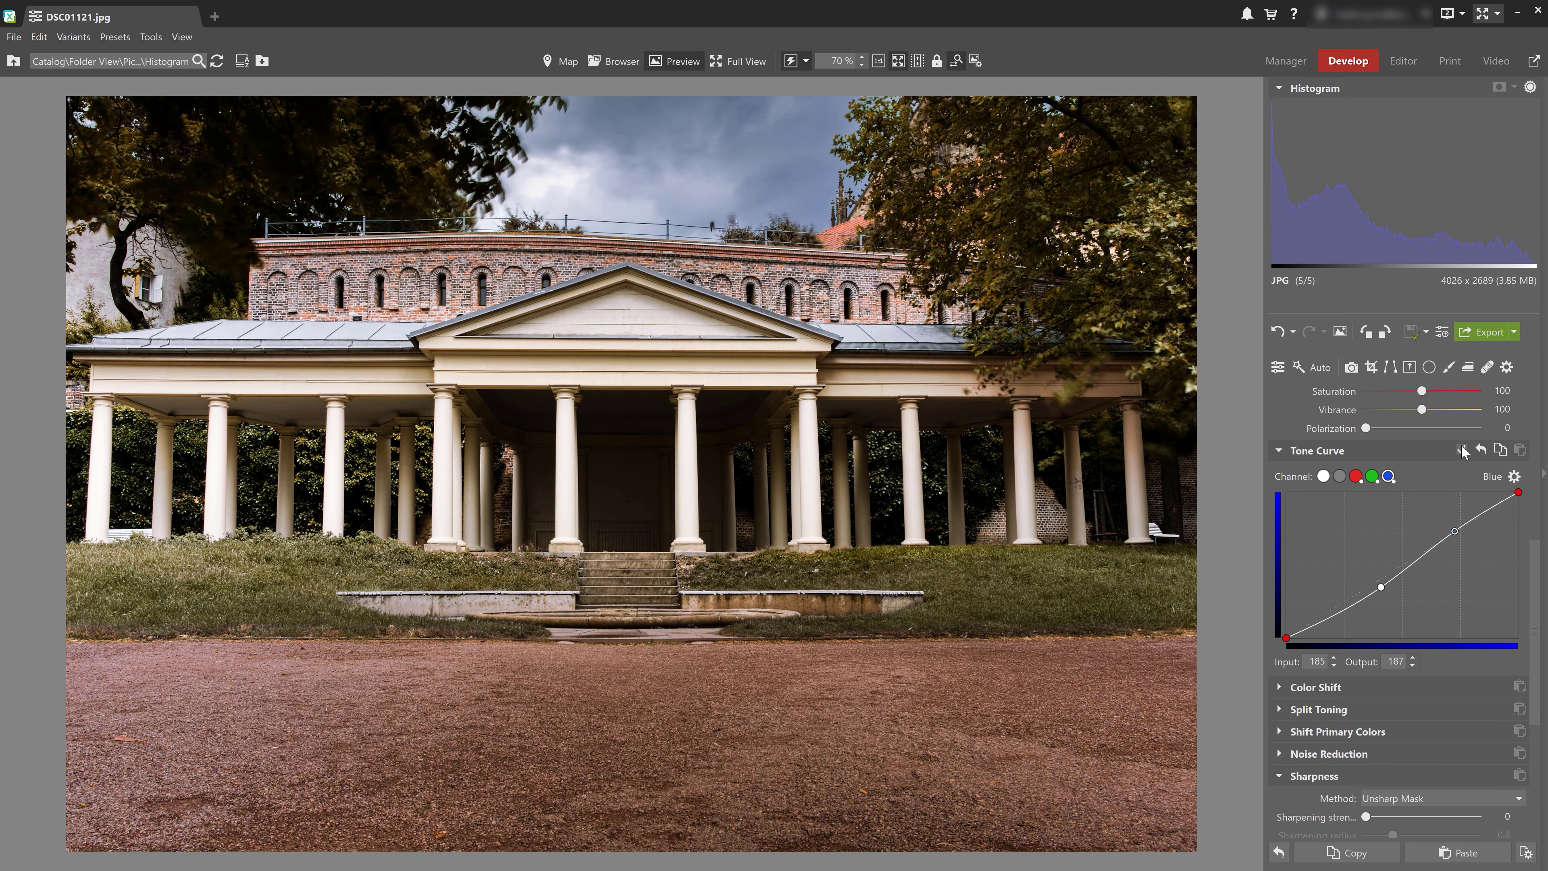
click(1287, 637)
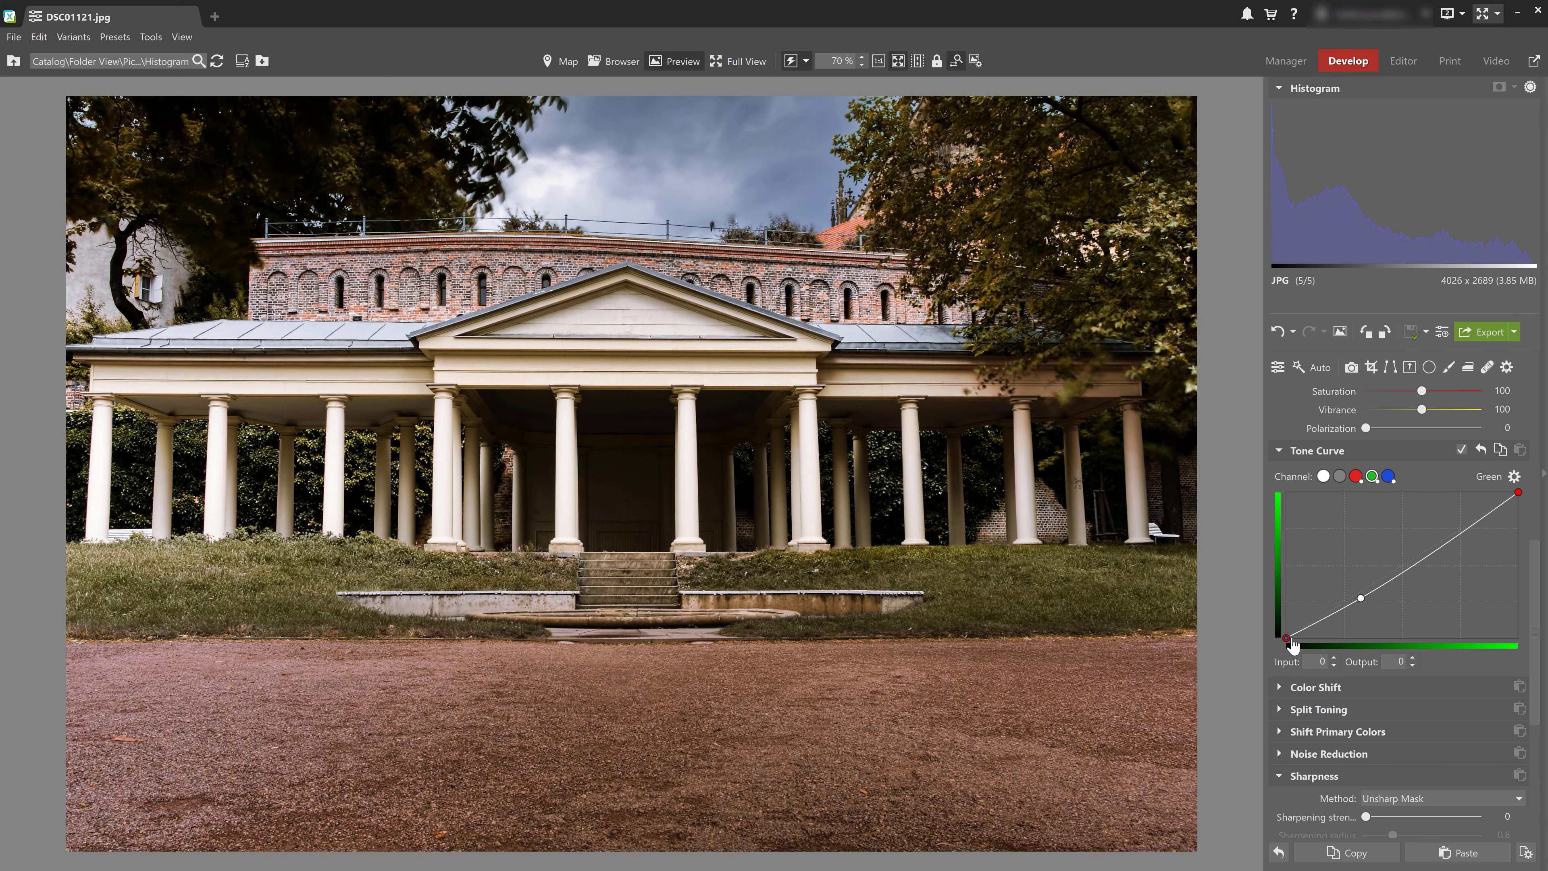